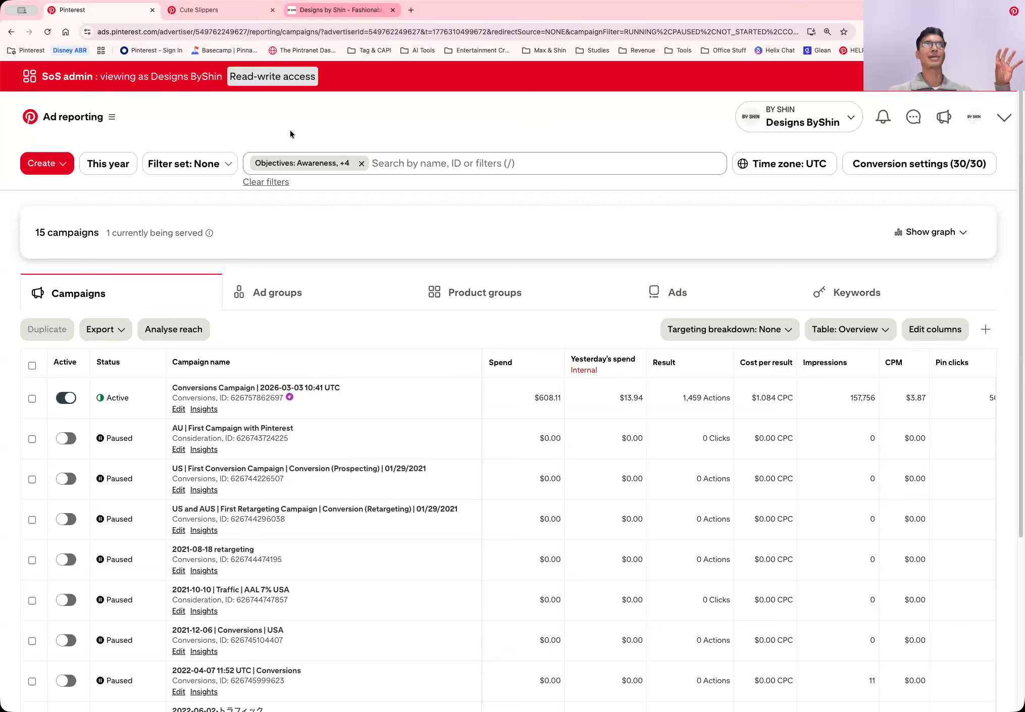
Look over the product listings on the By Shin store homepage and return to the Pinterest ad reporting page
left_click(335, 10)
scroll(291, 133, "up", 1)
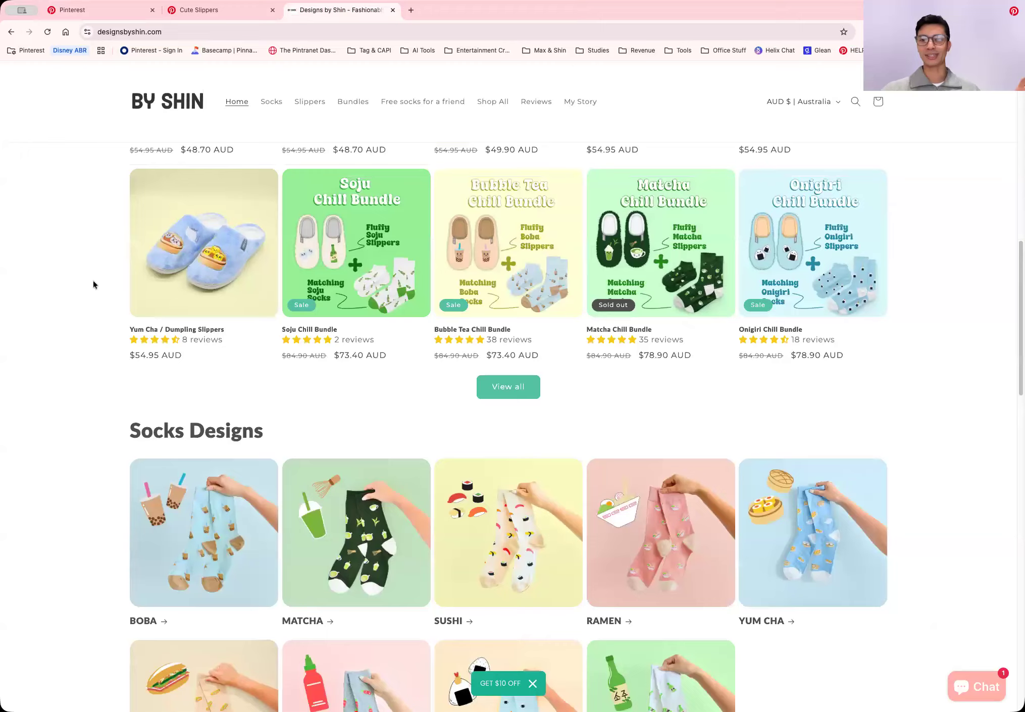
left_click(100, 11)
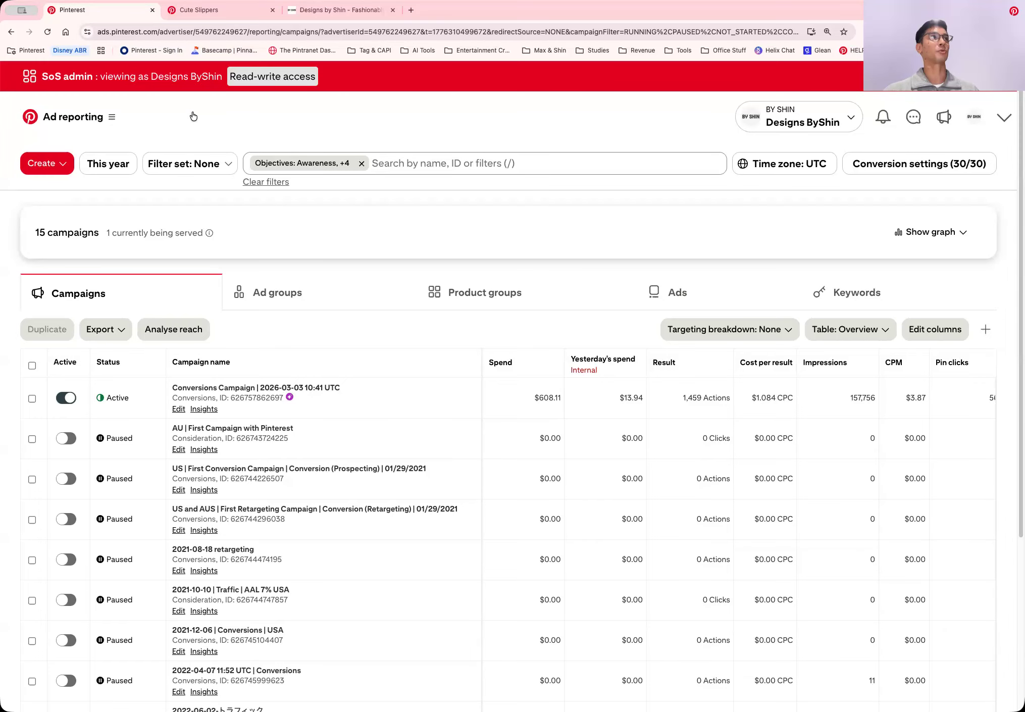
Open the Ad reporting page from the campaign management section and start creating a new campaign
left_click(118, 118)
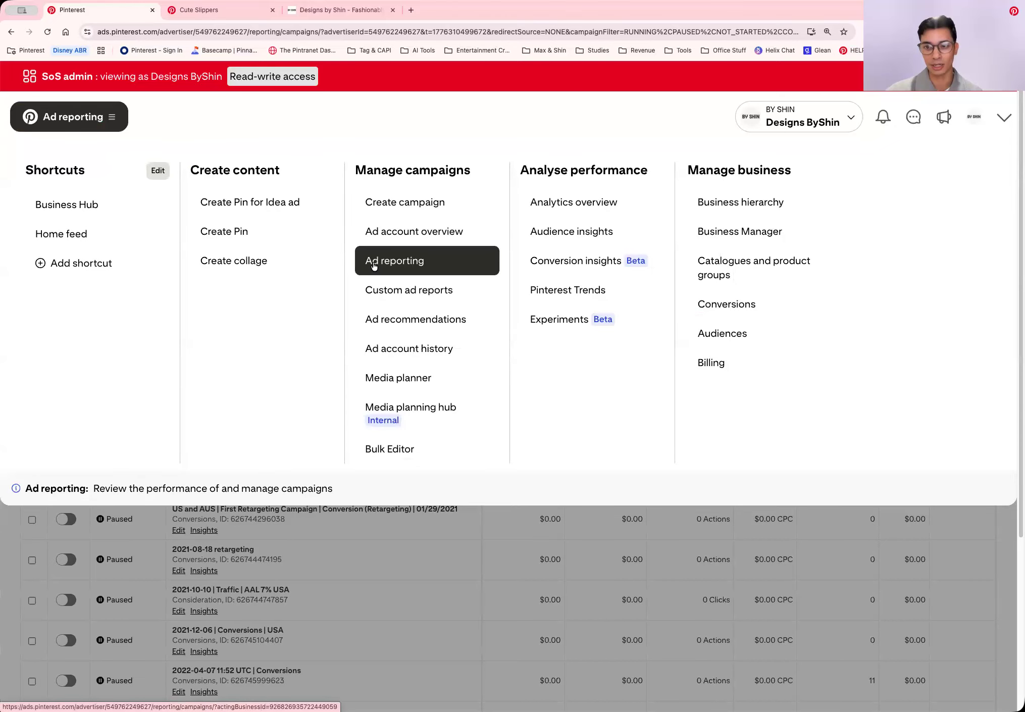
left_click(374, 264)
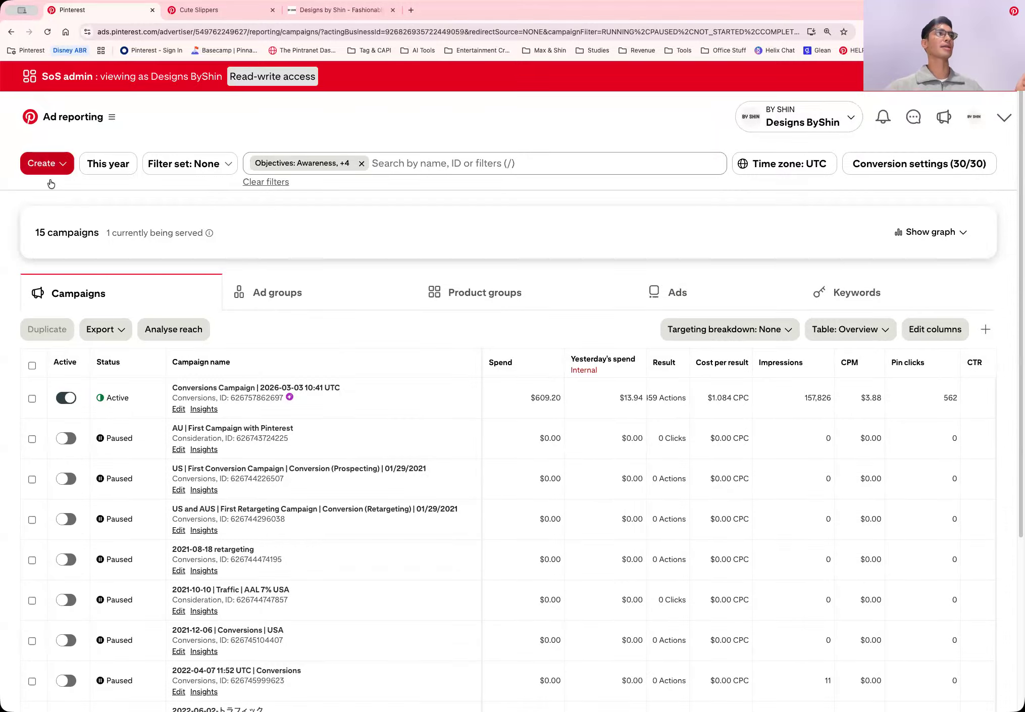
left_click(54, 165)
left_click(49, 200)
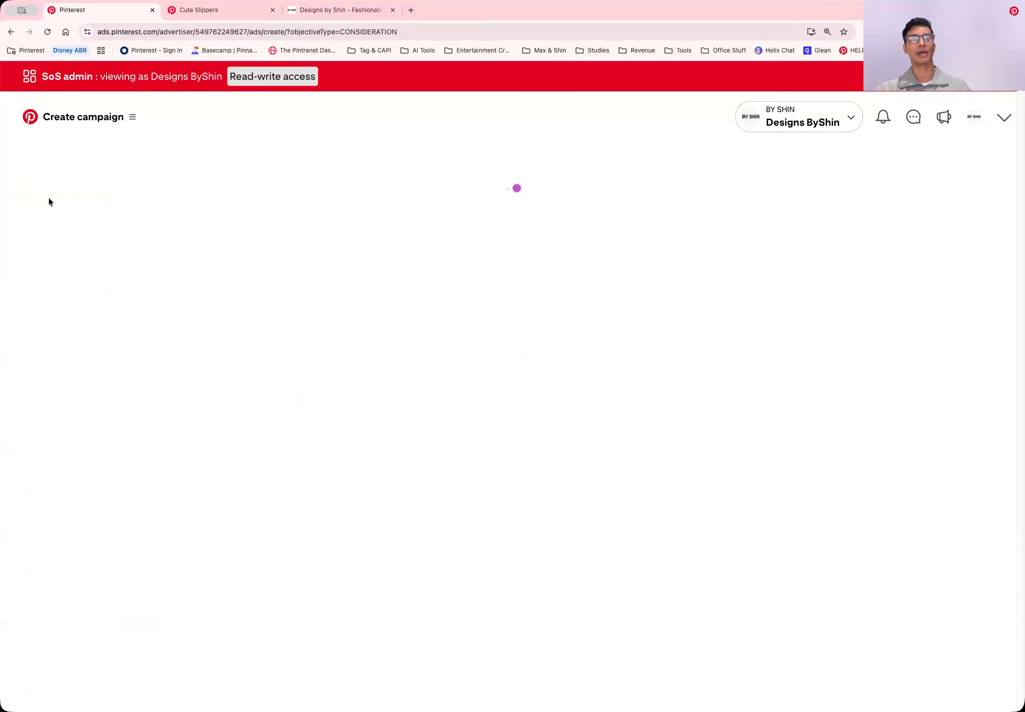
scroll(664, 548, "down", 1)
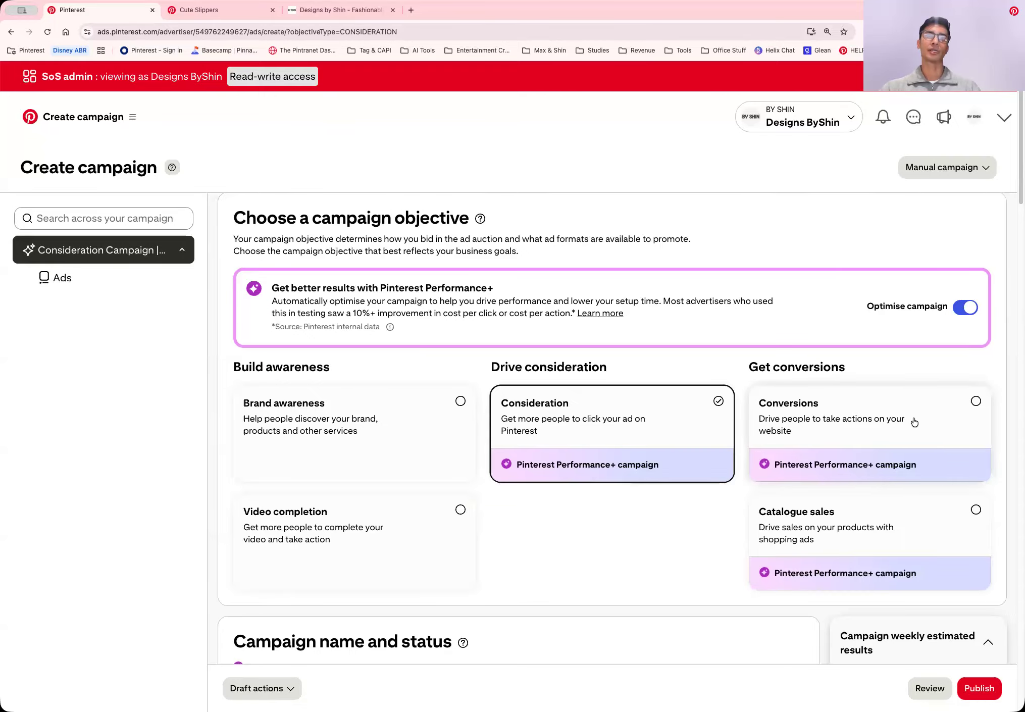
Switch the campaign objective to Conversions and confirm resetting the current selections
left_click(905, 407)
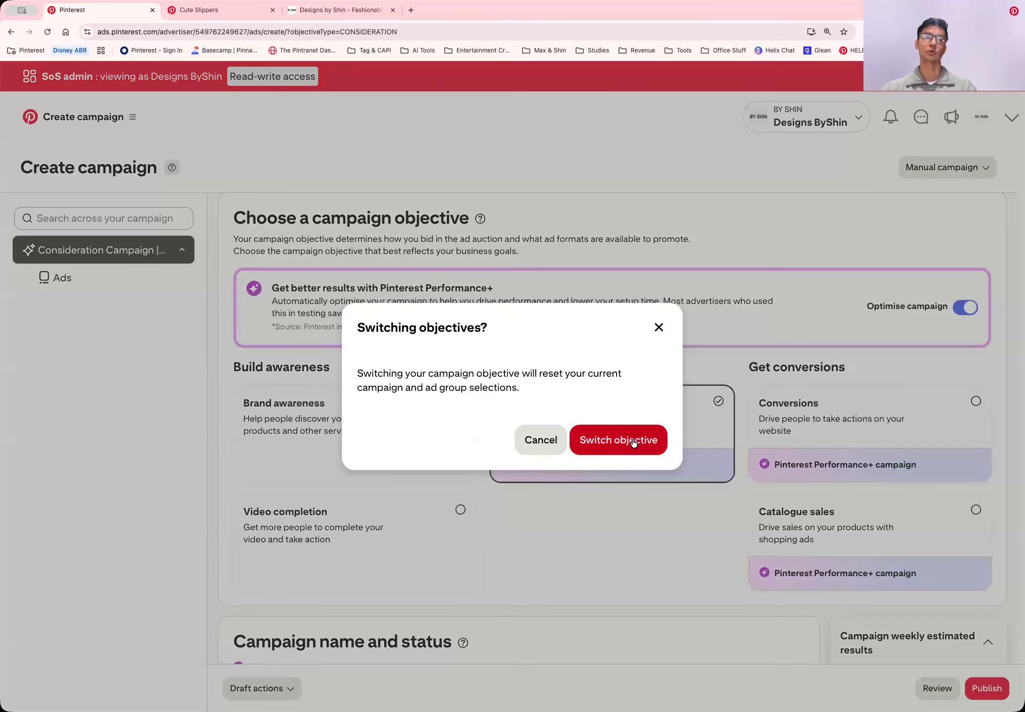
scroll(665, 516, "down", 5)
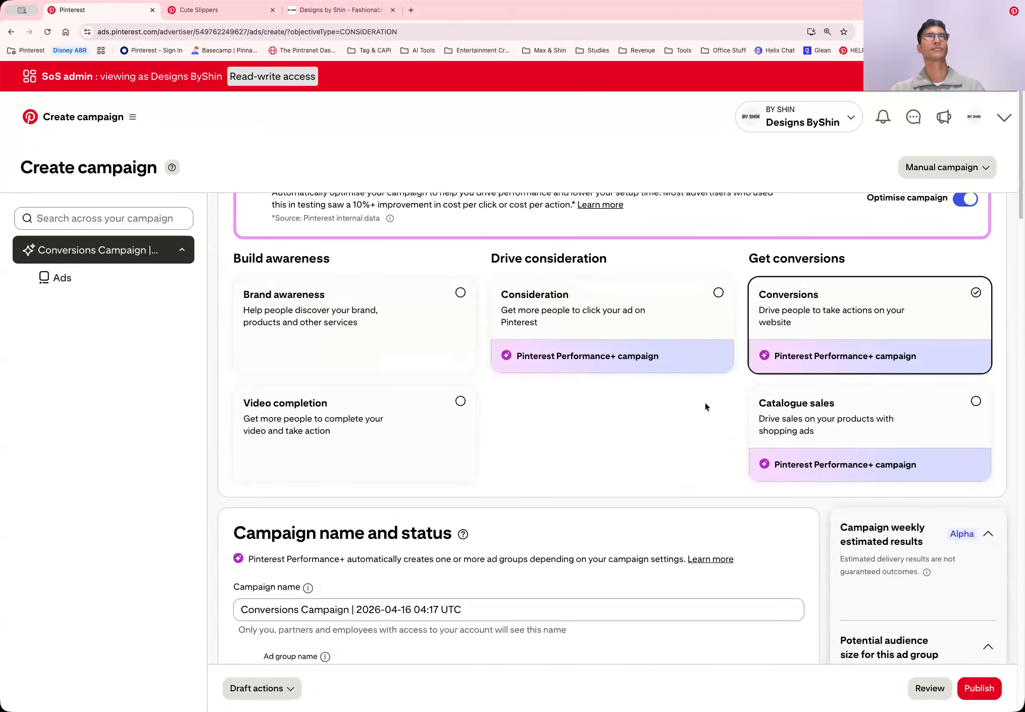
scroll(705, 403, "down", 1)
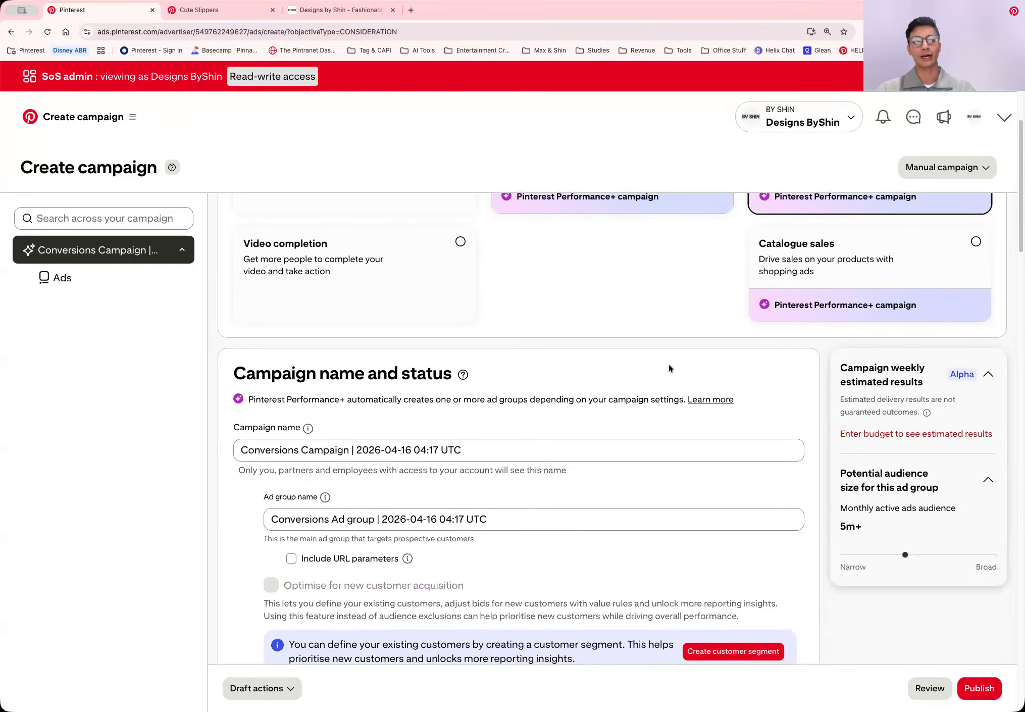
Replace the default campaign name with "Test | 16th April | Conversions"
scroll(607, 362, "down", 4)
left_click(403, 387)
left_click_drag(246, 379, 225, 381)
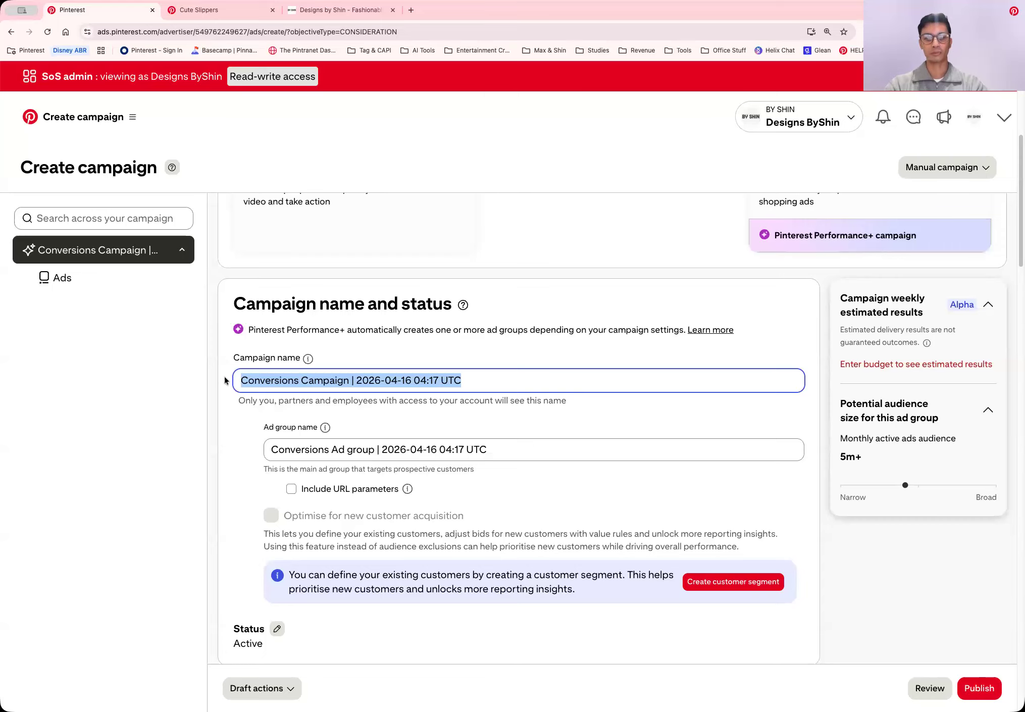
key("BackSpace")
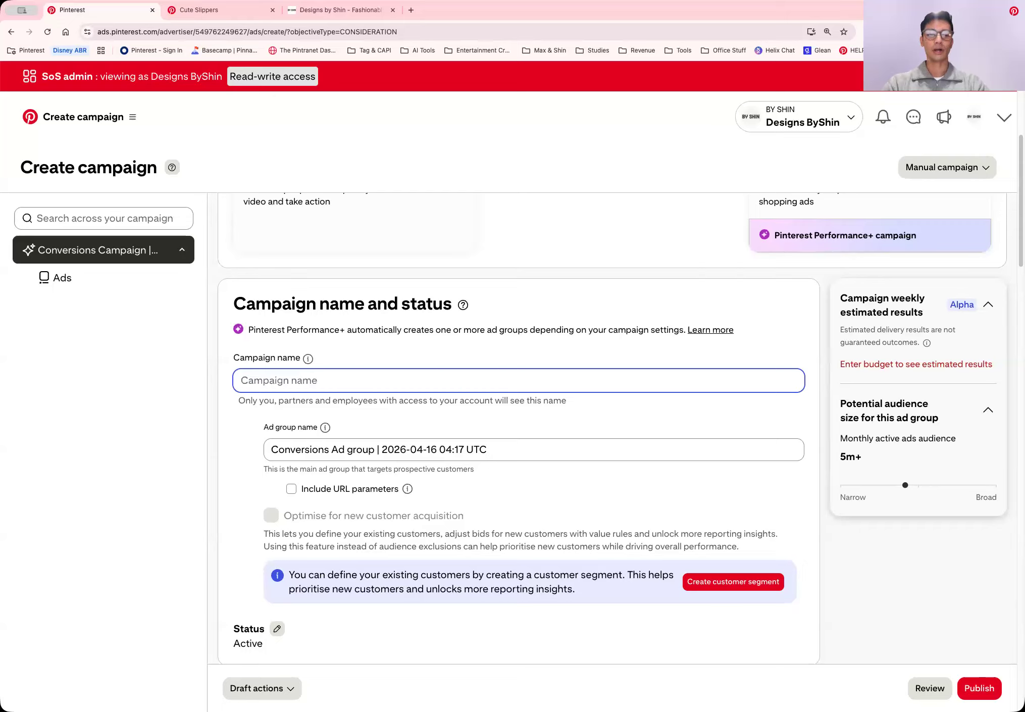
type("Test")
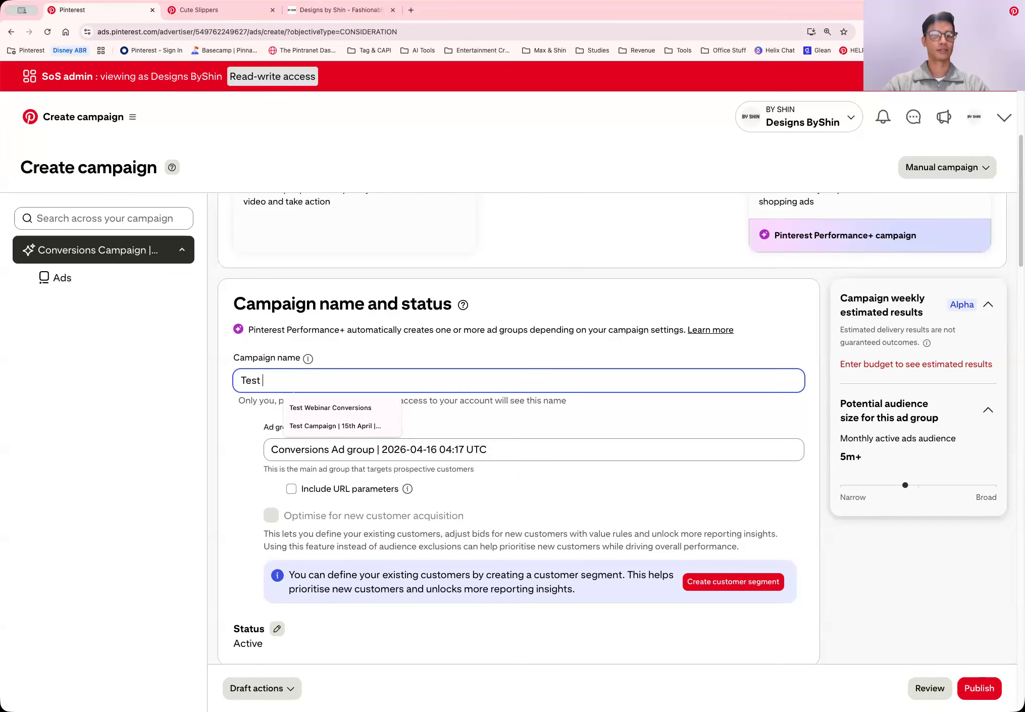
type(" | ")
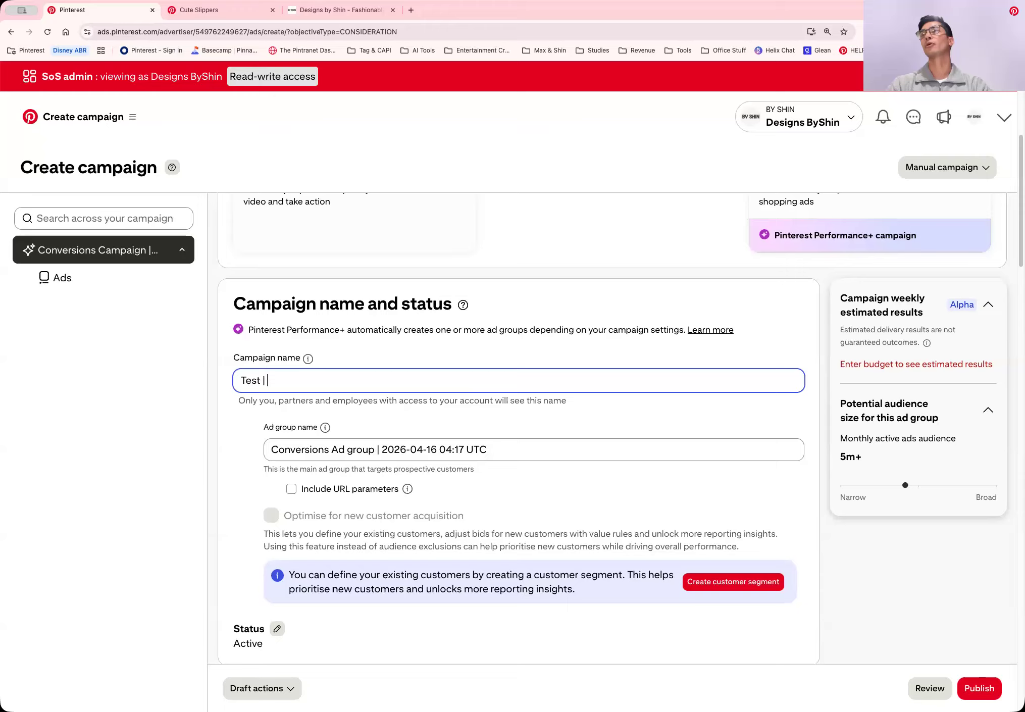
type("16th ")
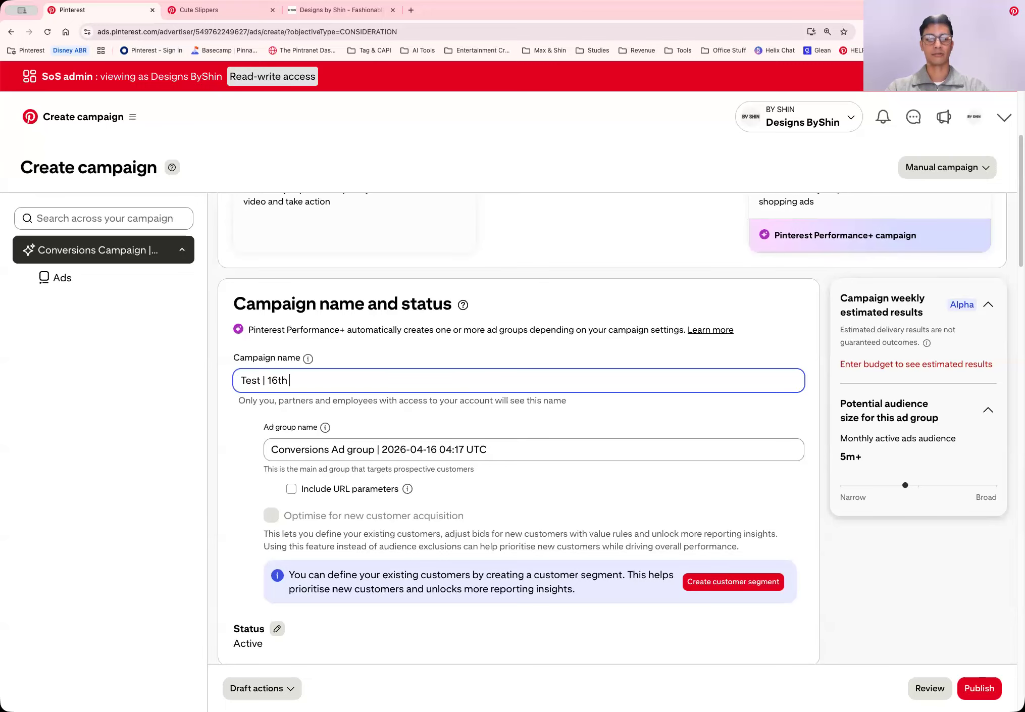
type("April | Conversions")
Copy the campaign name into the ad group name so it reads "Test | 16th April | Conversions"
scroll(368, 393, "down", 1)
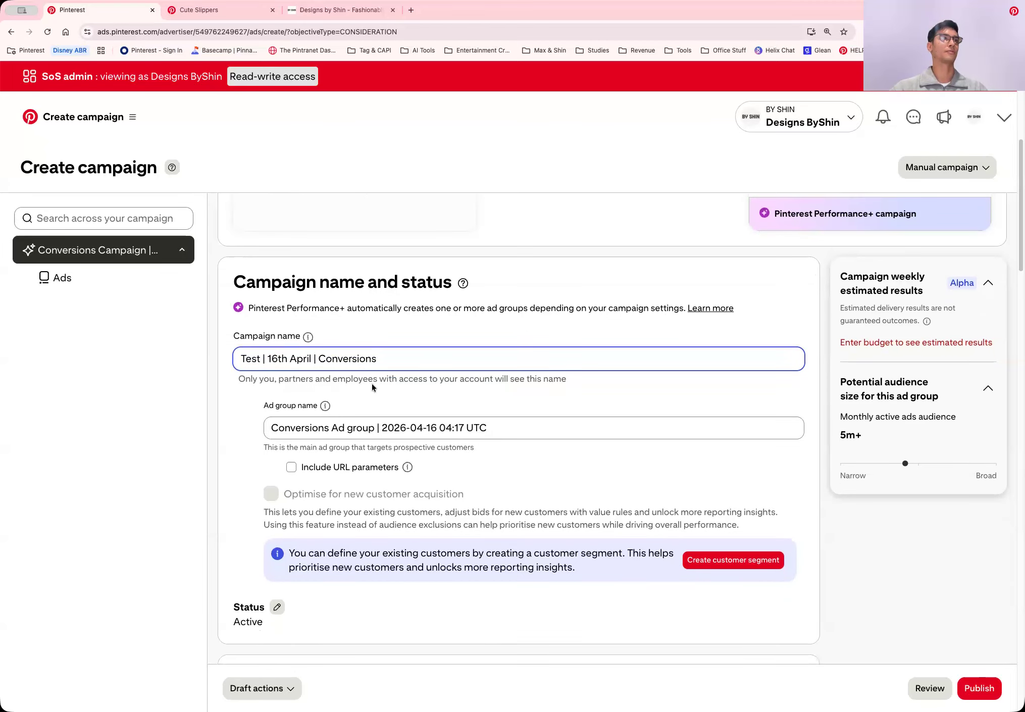
scroll(373, 387, "down", 1)
left_click(551, 388)
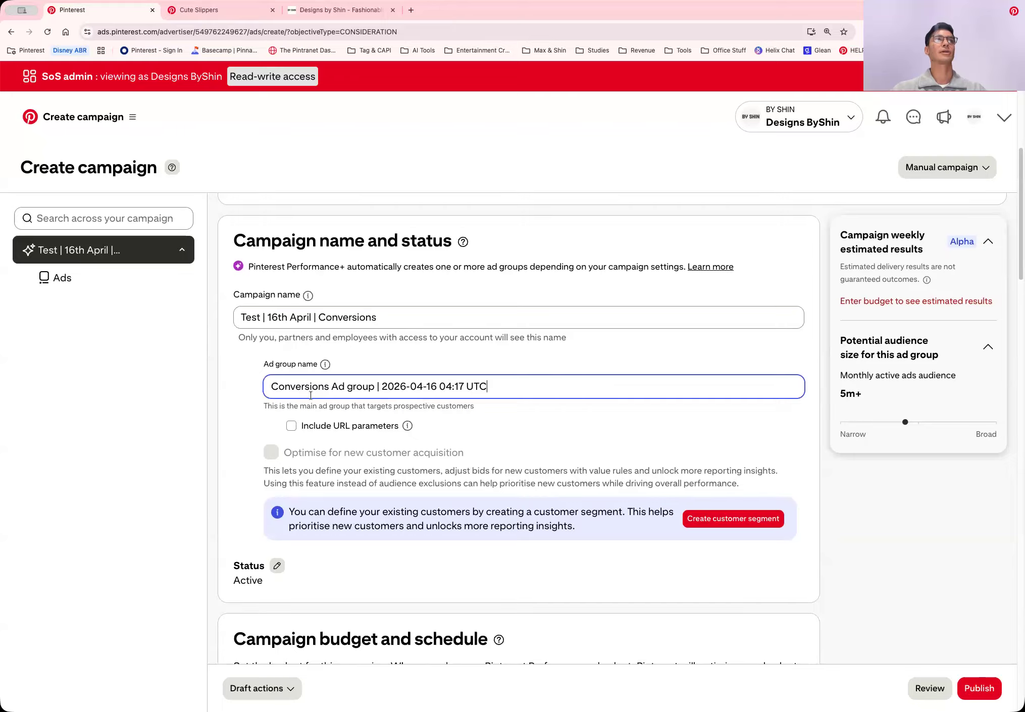
triple_click(293, 383)
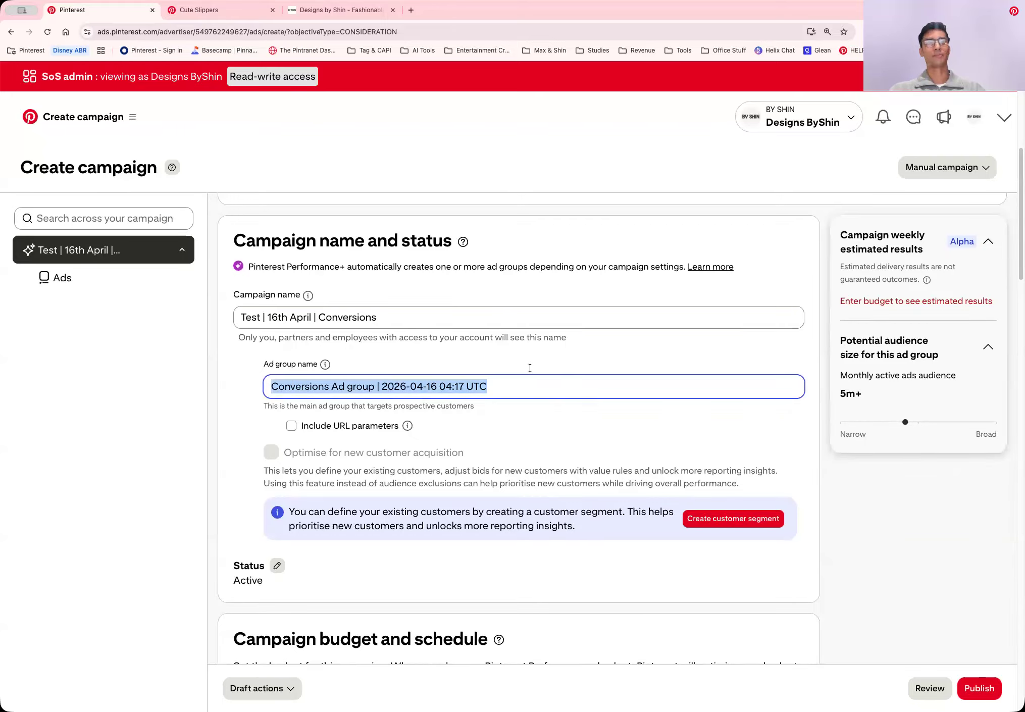
left_click(455, 318)
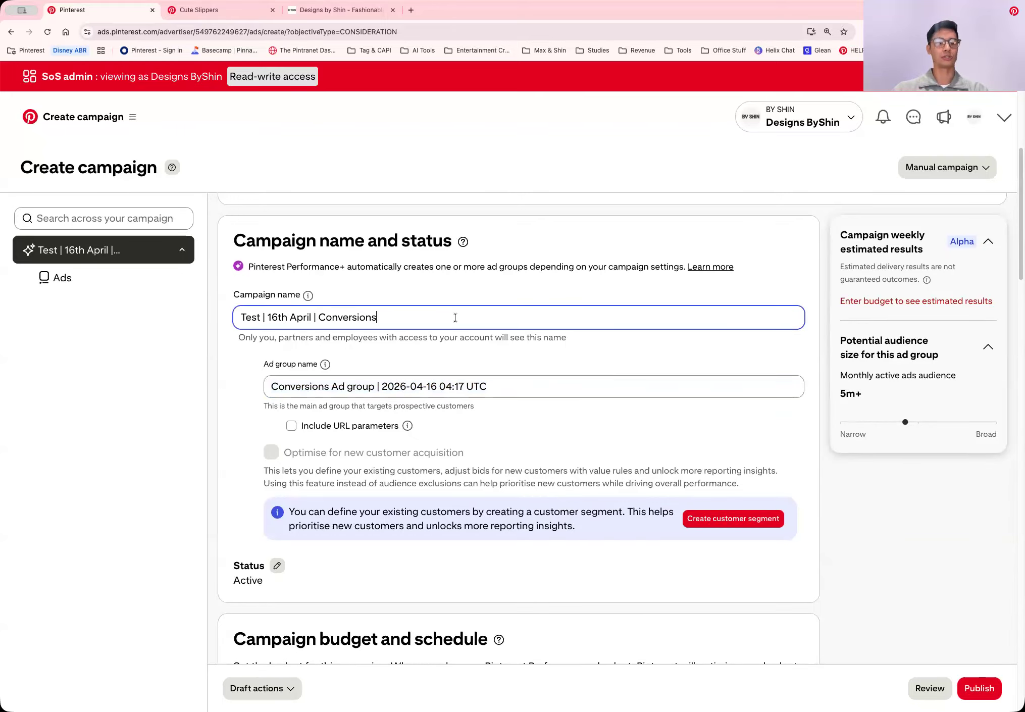
triple_click(454, 317)
key("super+c")
left_click(514, 390)
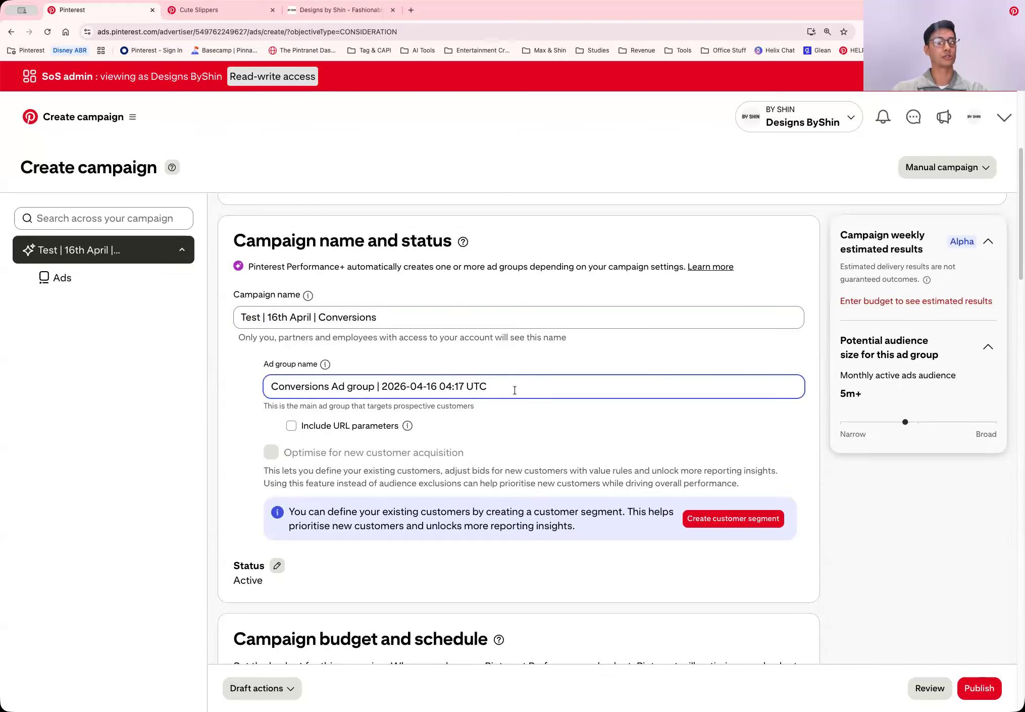
triple_click(515, 389)
key("super+v")
left_click(829, 418)
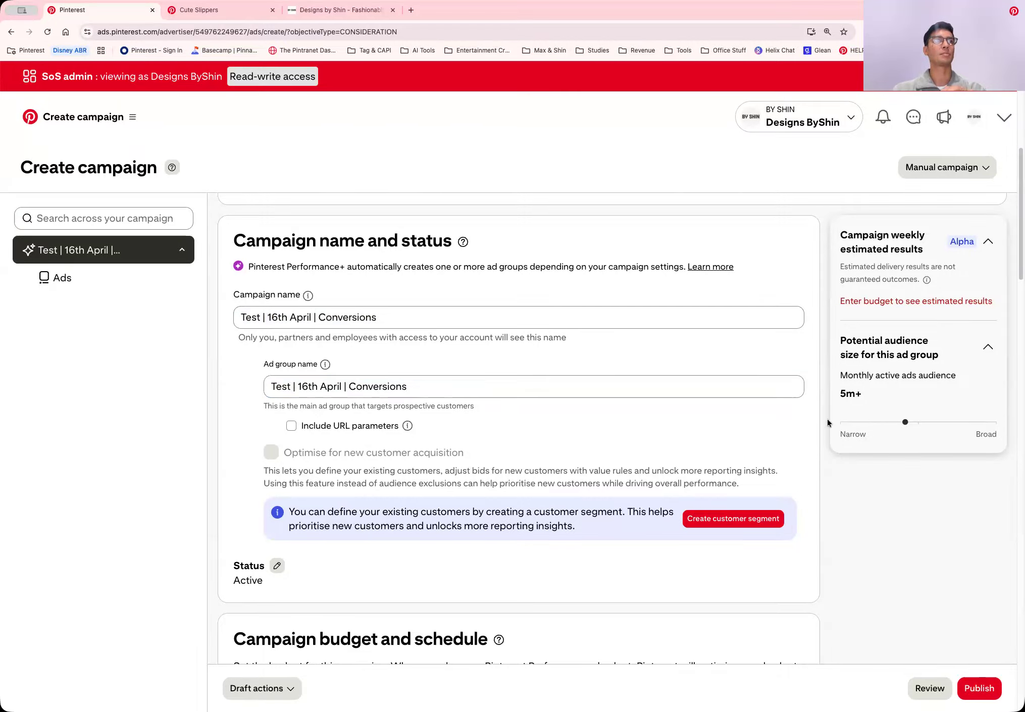
Keep the campaign budget type as Daily and set the budget amount to 40 AUD
scroll(827, 419, "down", 2)
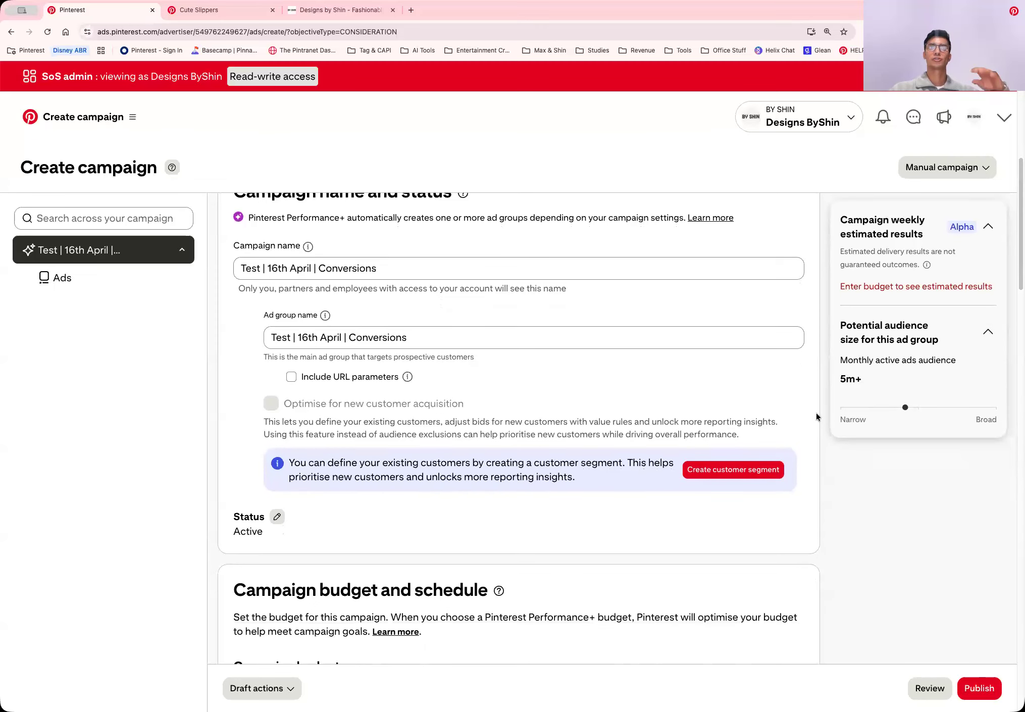
scroll(816, 413, "down", 4)
scroll(819, 416, "down", 3)
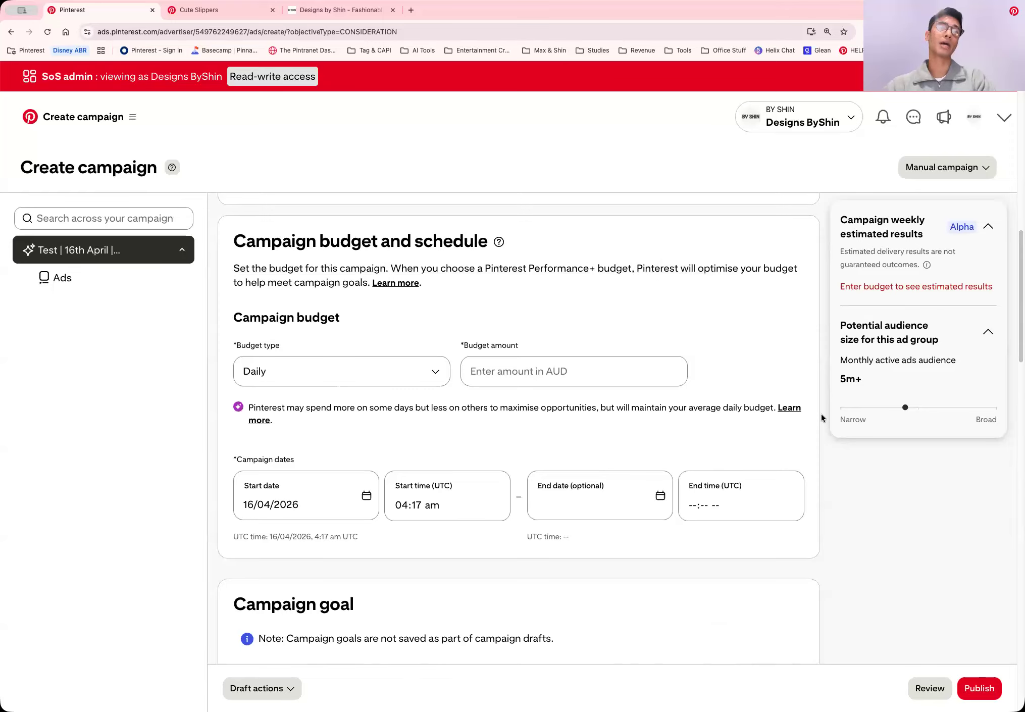
left_click(418, 377)
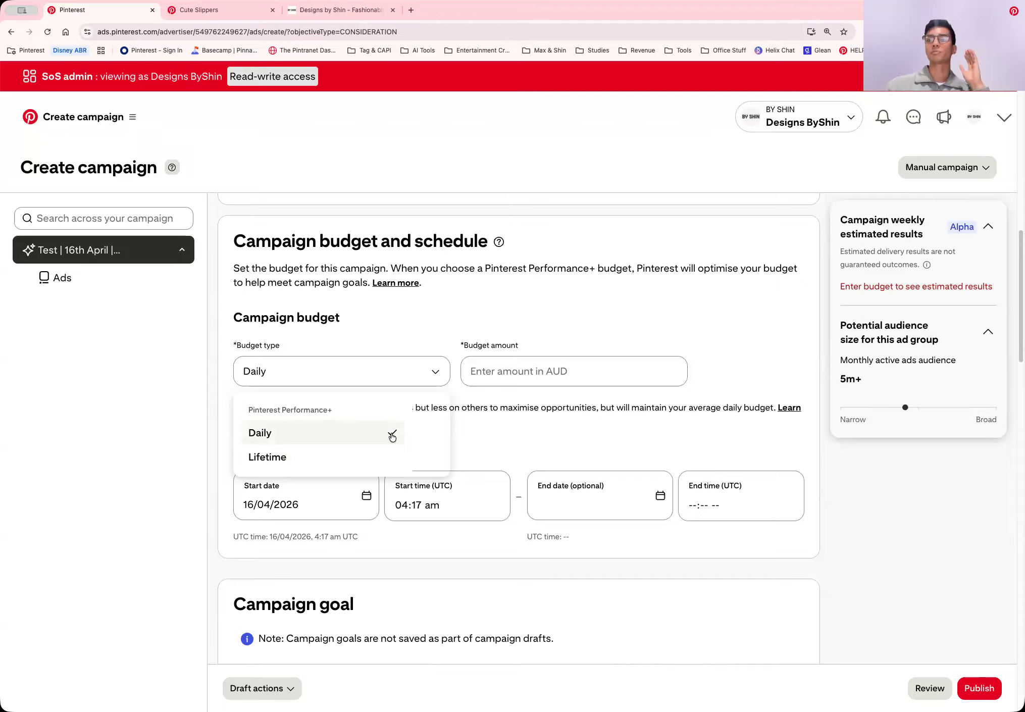
left_click(548, 364)
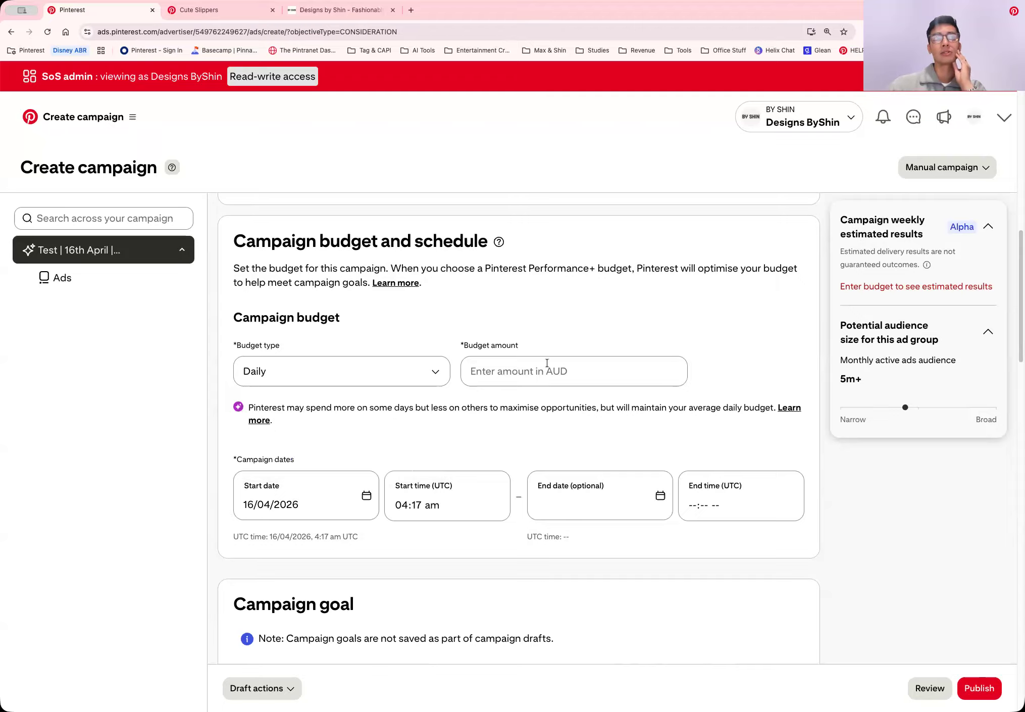
left_click(547, 363)
left_click(664, 327)
left_click(532, 377)
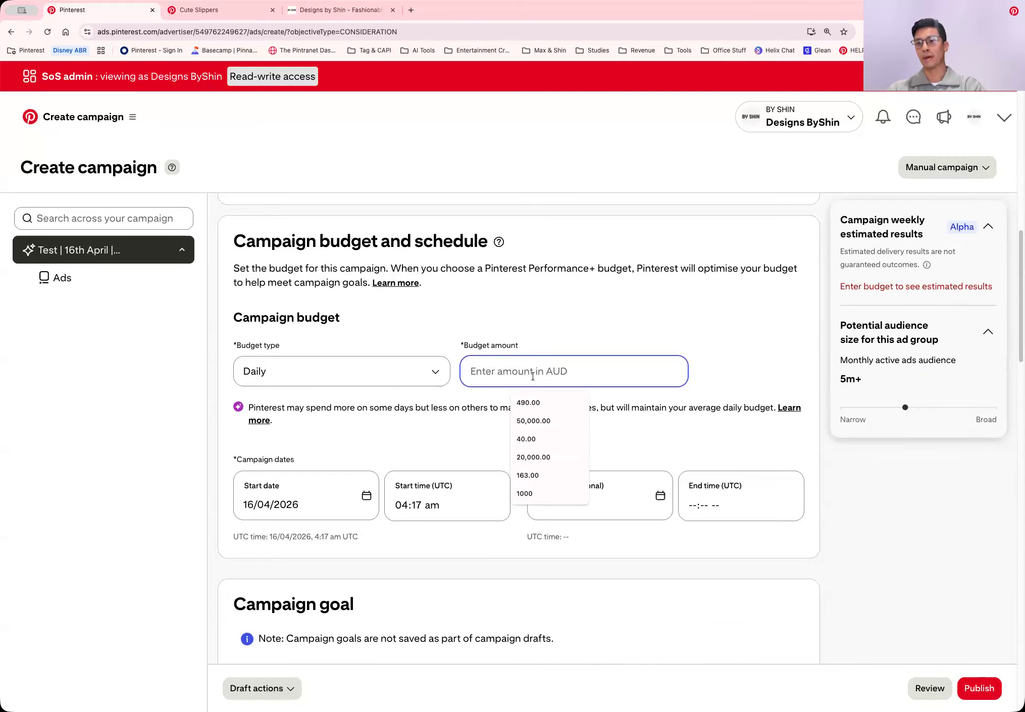
type("40")
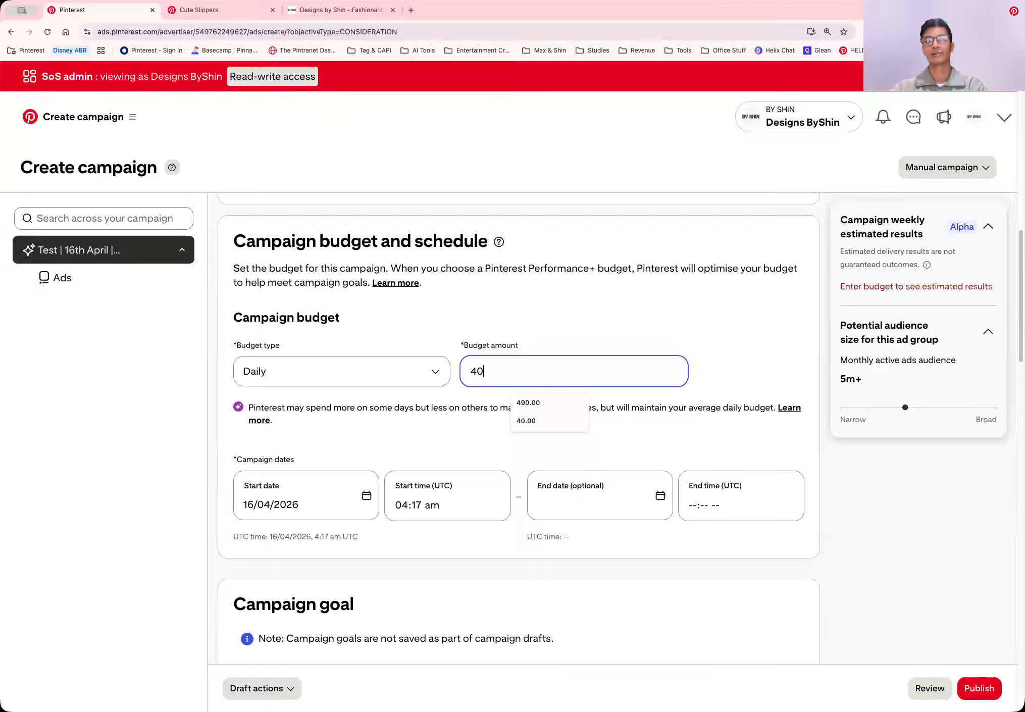
left_click(790, 355)
Exclude the Sydney areas Baulkham Hills and Hawkesbury, Blacktown, and City and Inner South from the location targeting
scroll(780, 358, "down", 1)
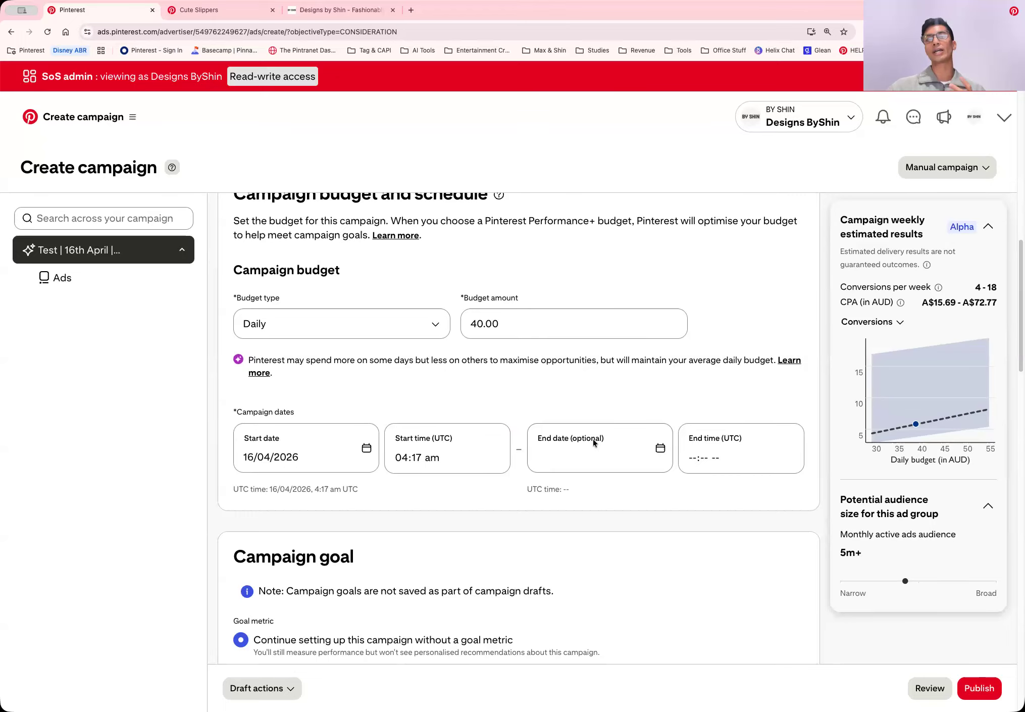
scroll(816, 419, "down", 5)
scroll(817, 426, "down", 10)
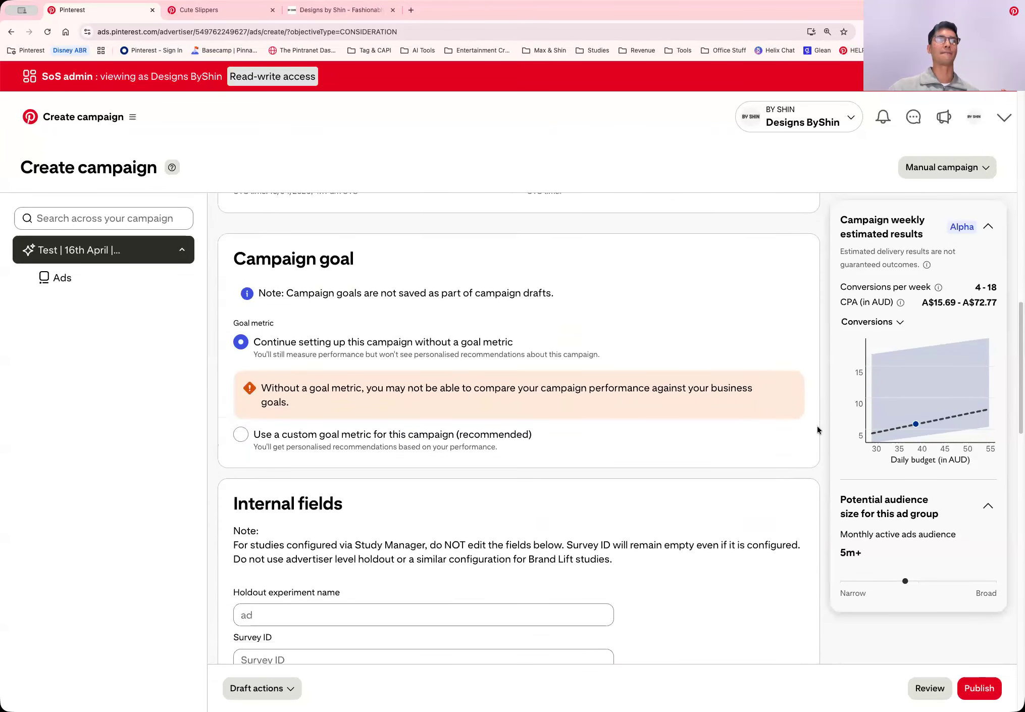
scroll(819, 427, "down", 5)
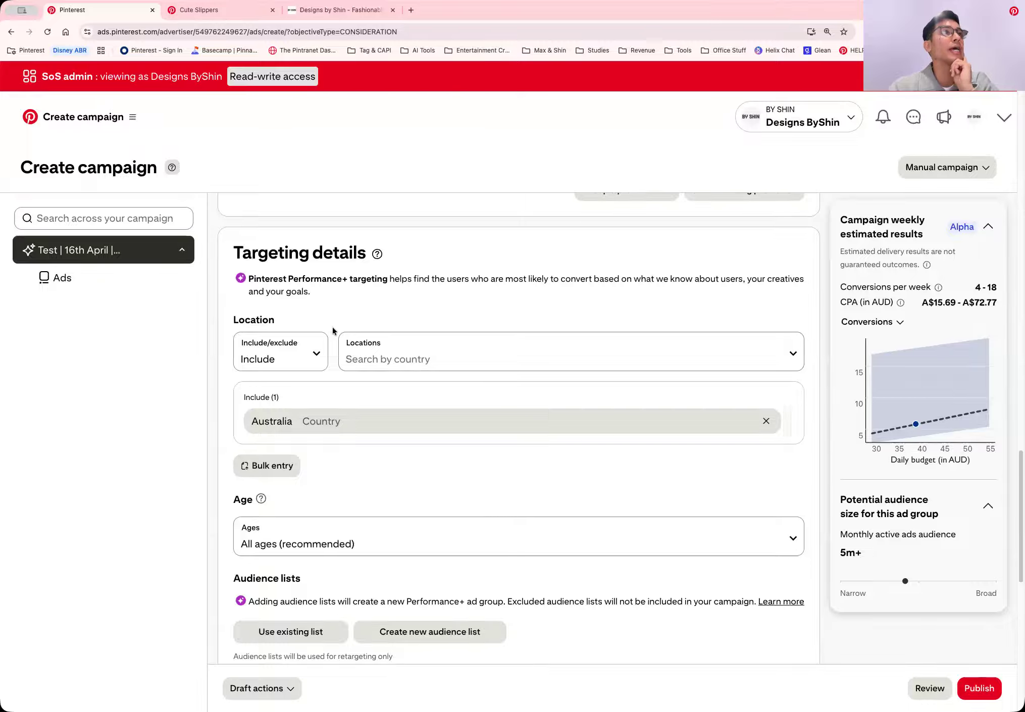
left_click(295, 354)
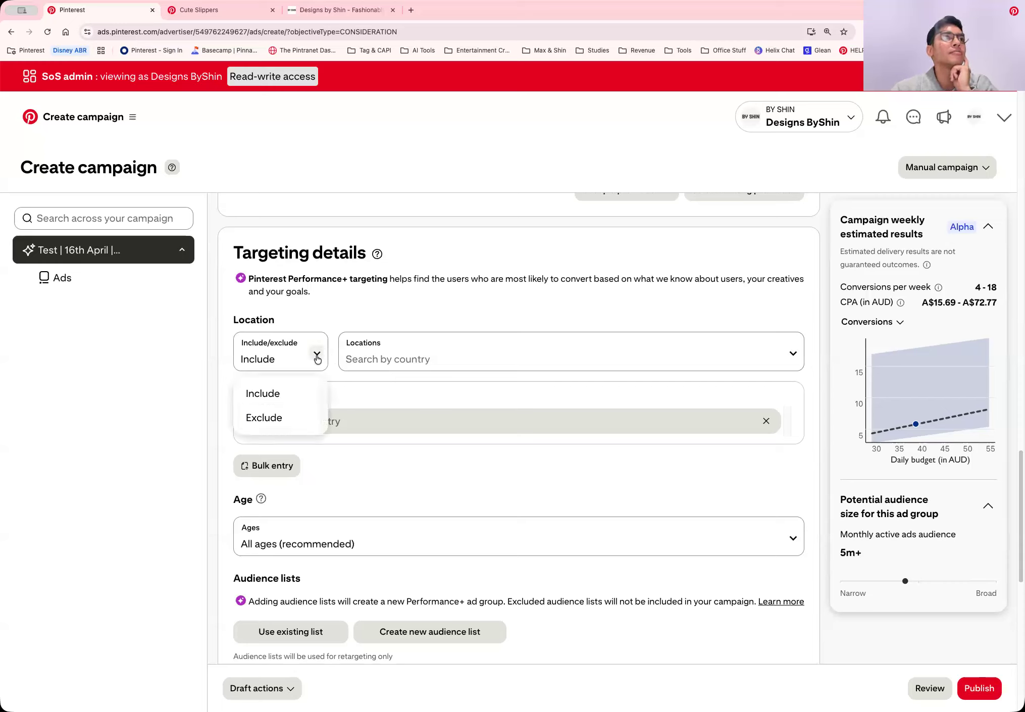
left_click(293, 416)
left_click(410, 359)
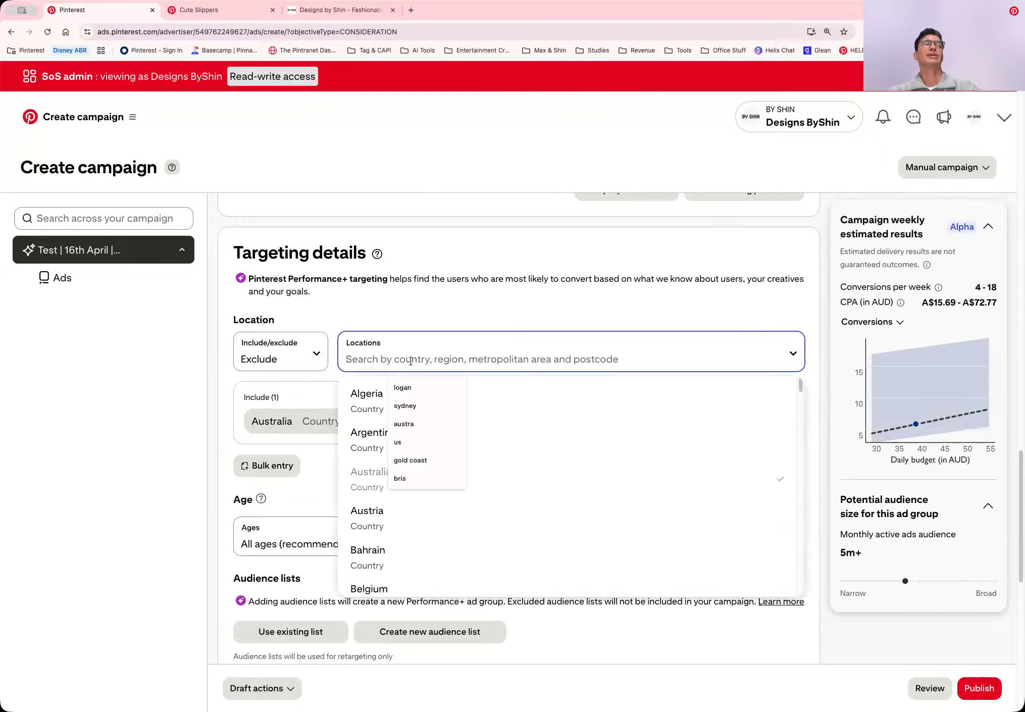
type("sydney")
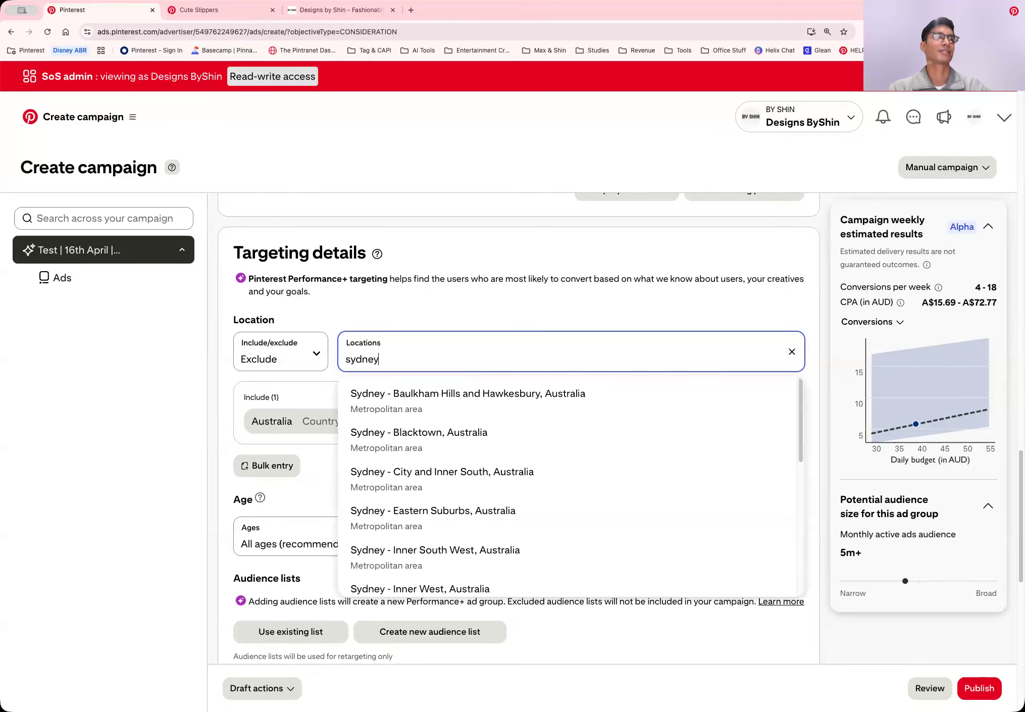
left_click(440, 411)
left_click(450, 455)
left_click(474, 483)
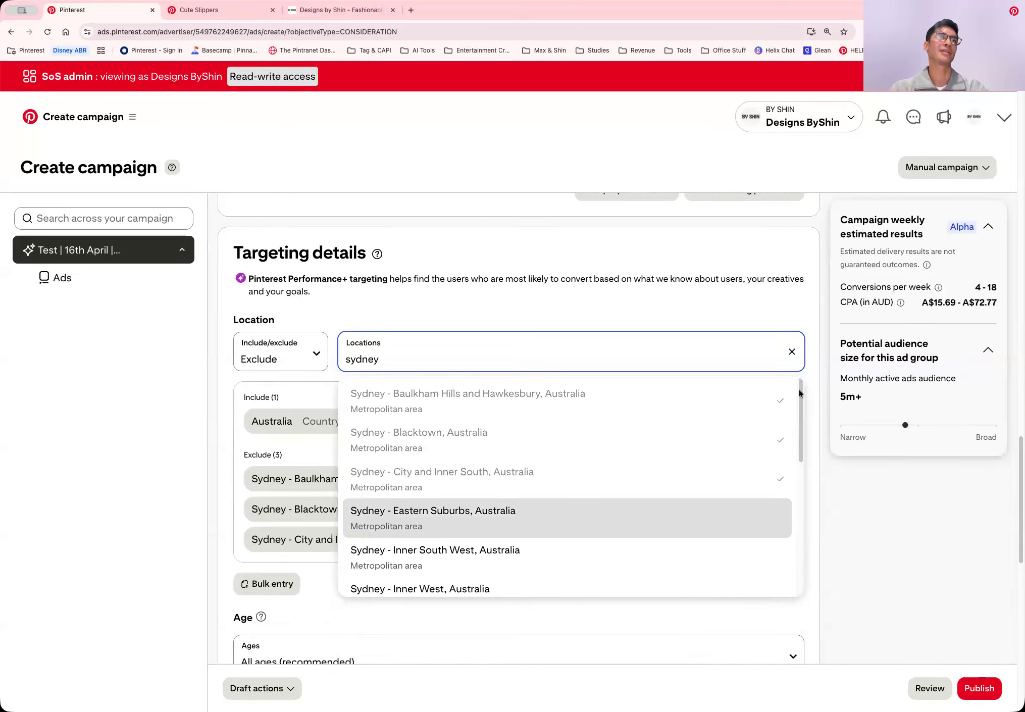
left_click(818, 377)
Remove Sydney - Baulkham Hills and Hawkesbury from the excluded locations
scroll(819, 381, "down", 3)
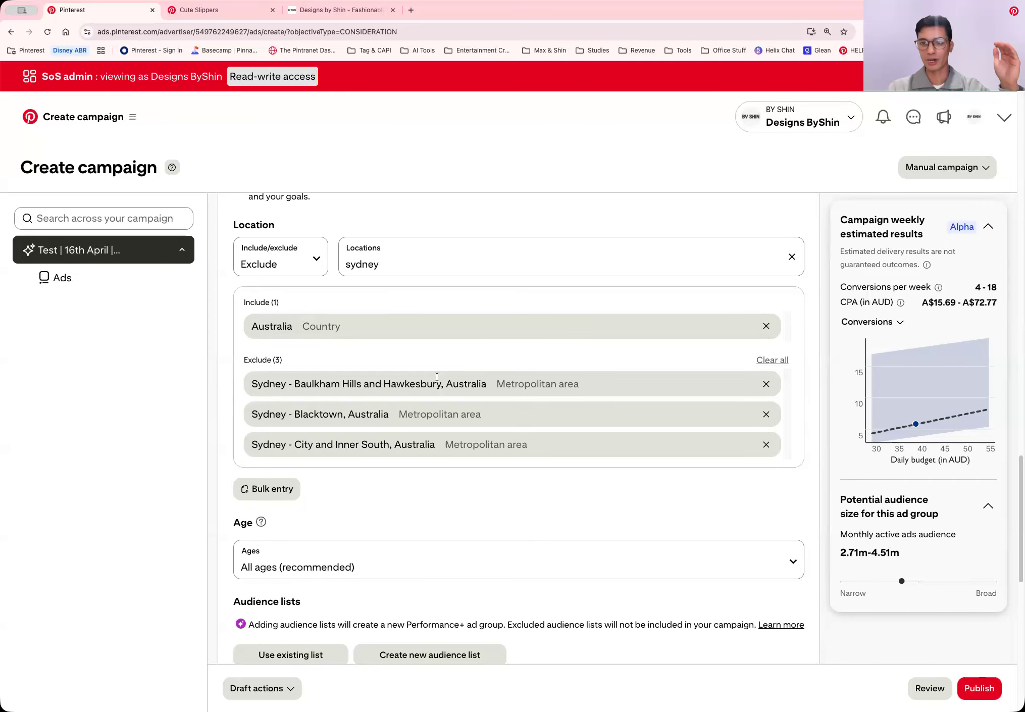
left_click(765, 387)
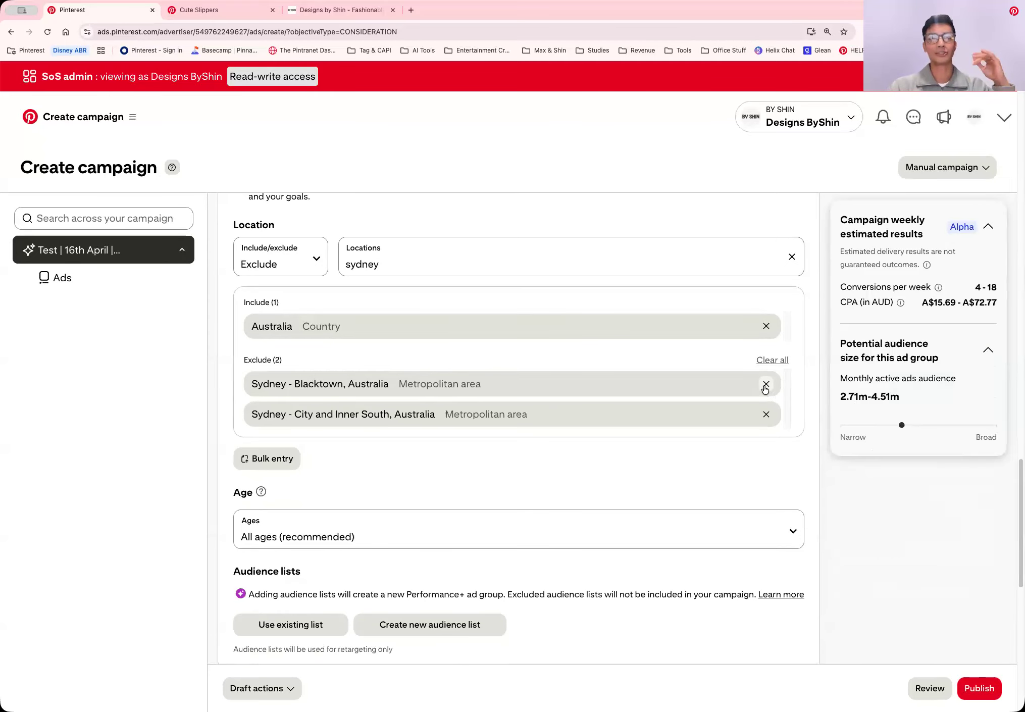
Remove Sydney - Blacktown and Sydney - City and Inner South from the excluded locations
left_click(765, 387)
left_click(765, 387)
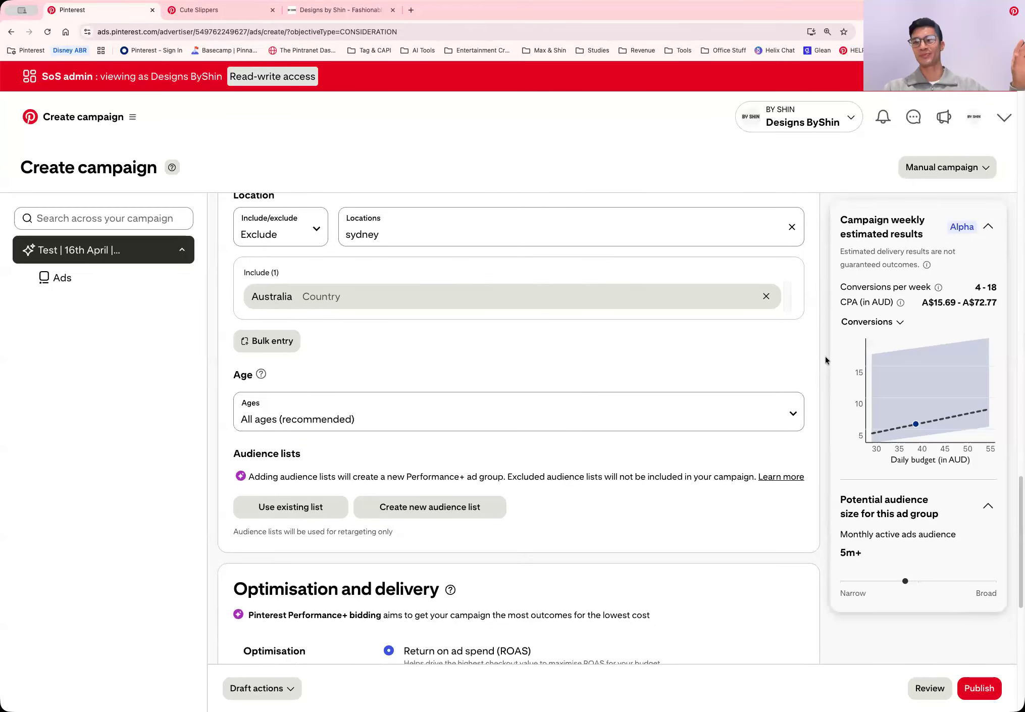
Keep the age targeting set to All ages (recommended)
scroll(825, 357, "down", 3)
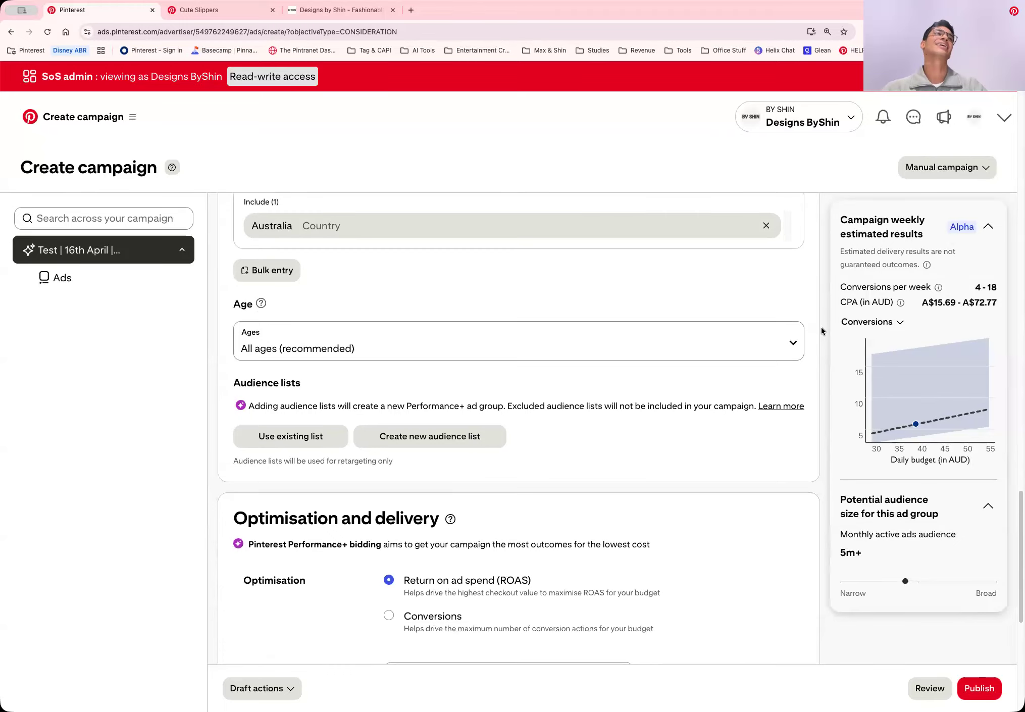
left_click(792, 348)
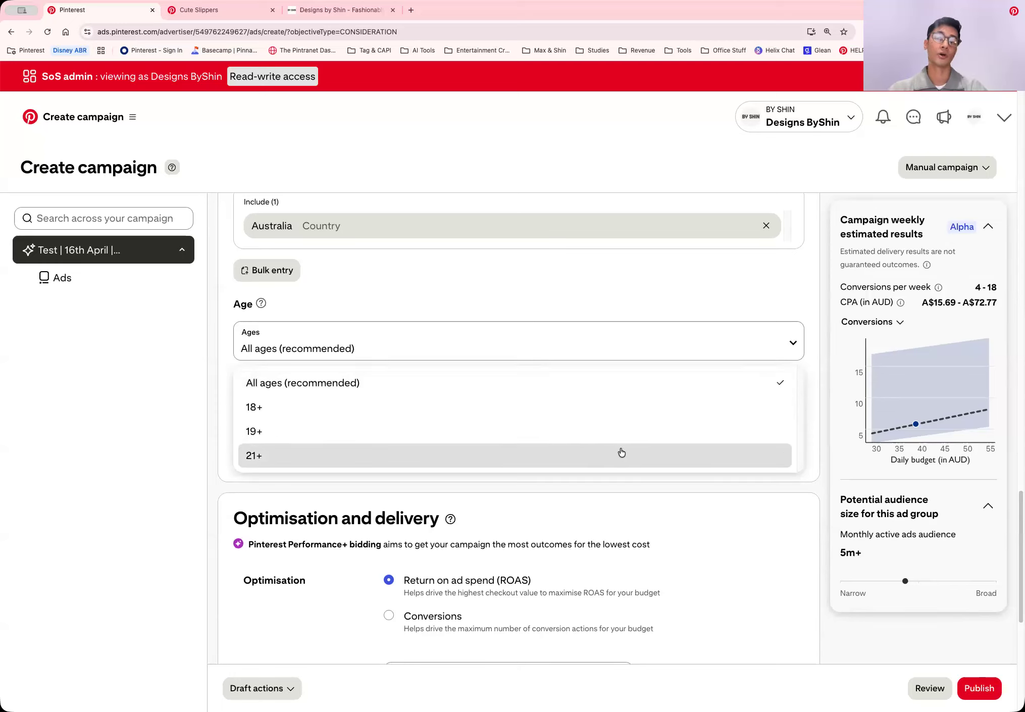
left_click(596, 384)
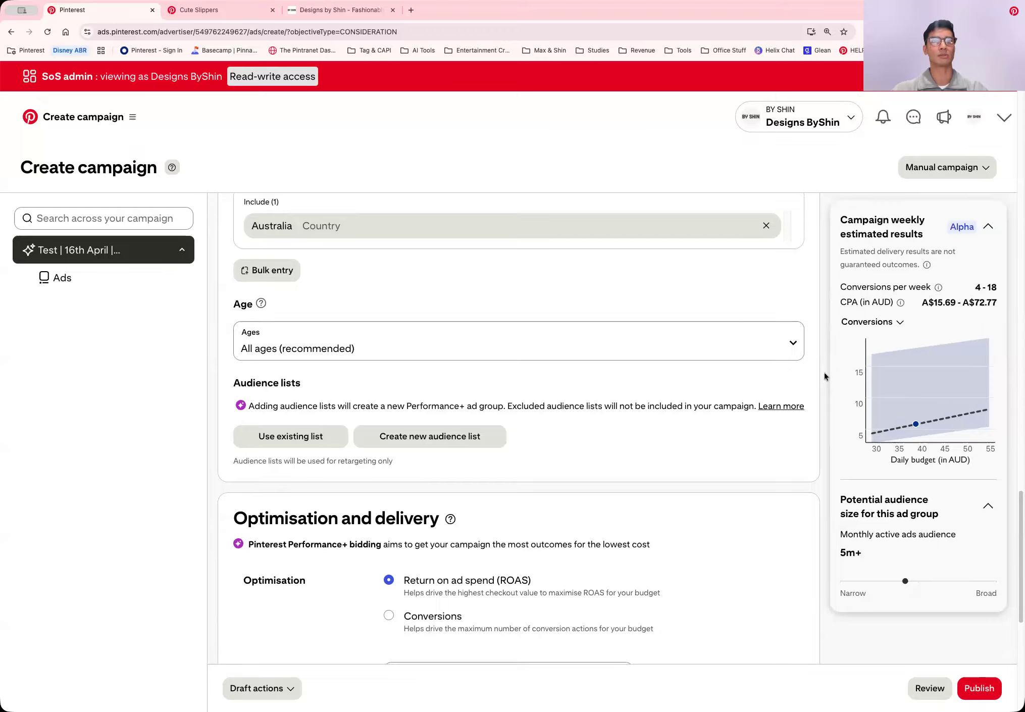
Examine the Site visitors settings and optional filters for a new audience list, and leave without creating one
scroll(796, 340, "down", 1)
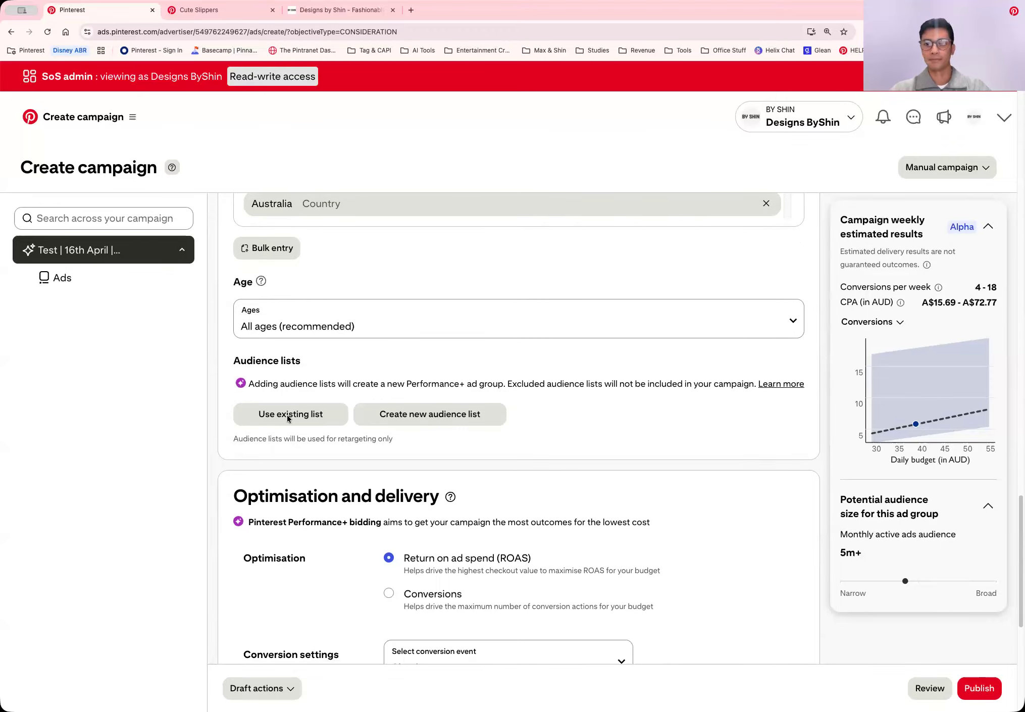
left_click_drag(223, 359, 300, 365)
left_click(296, 384)
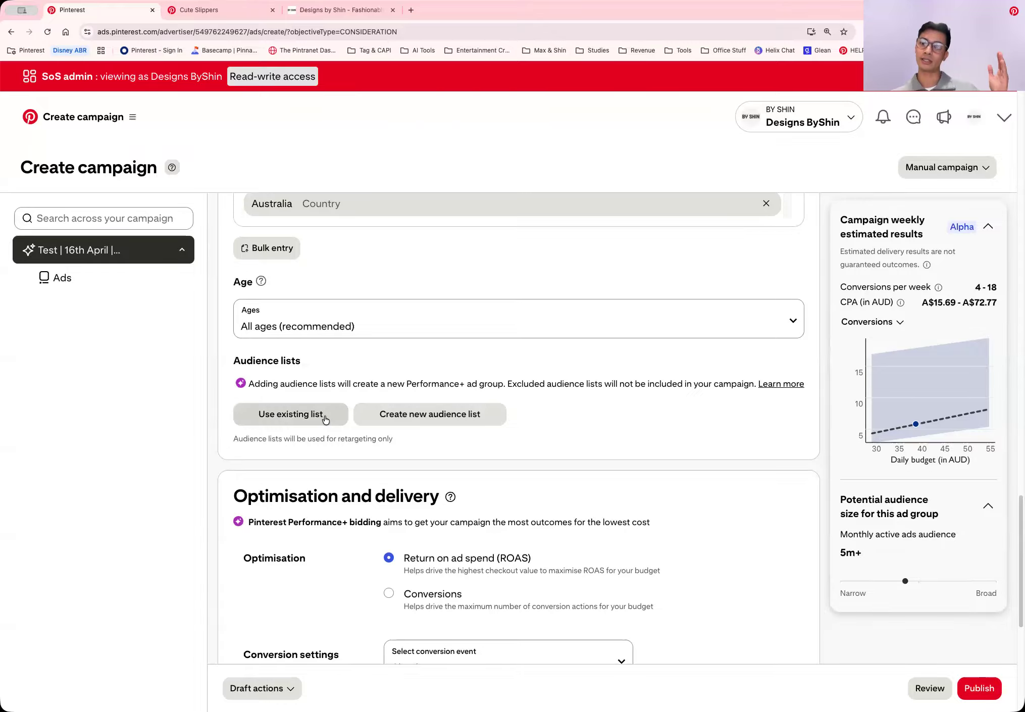
left_click(438, 414)
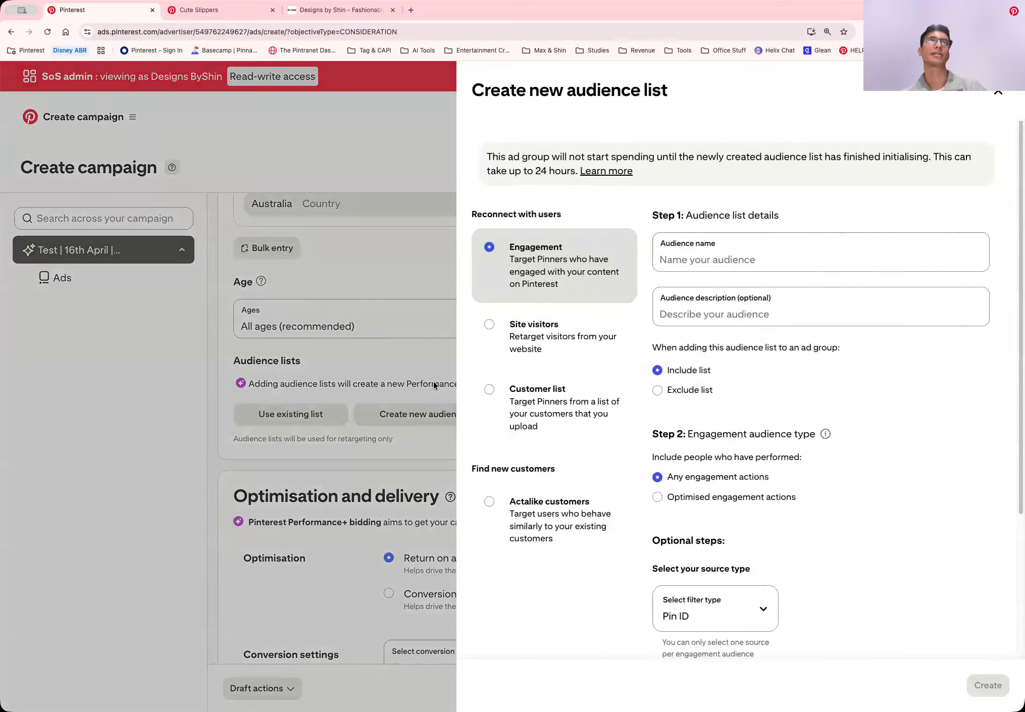
left_click(527, 332)
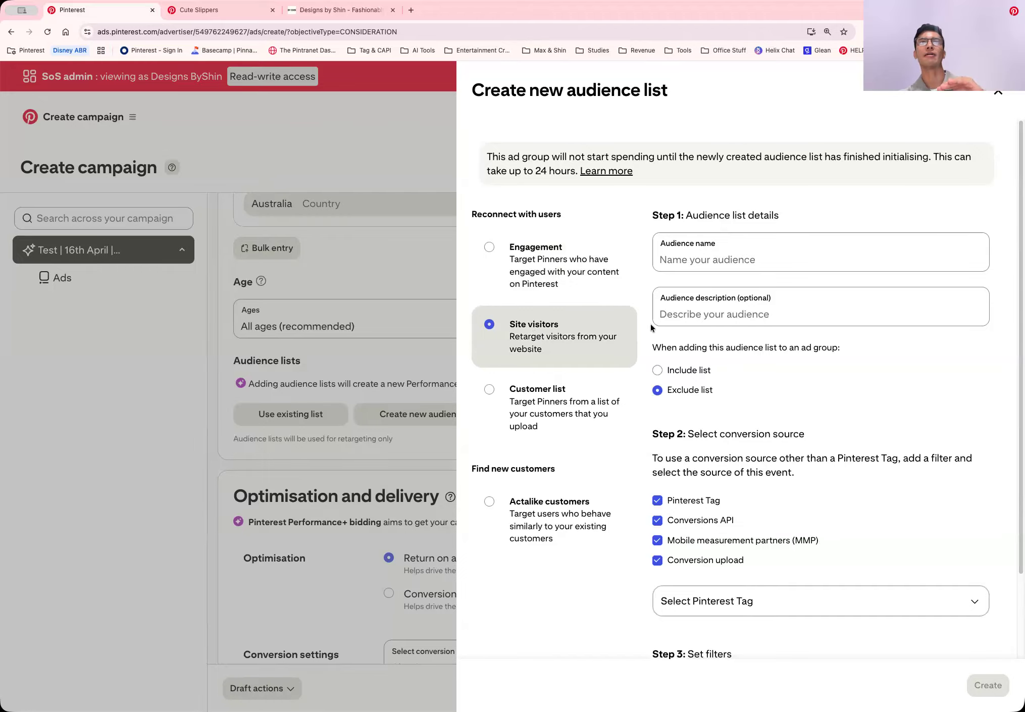
left_click(720, 258)
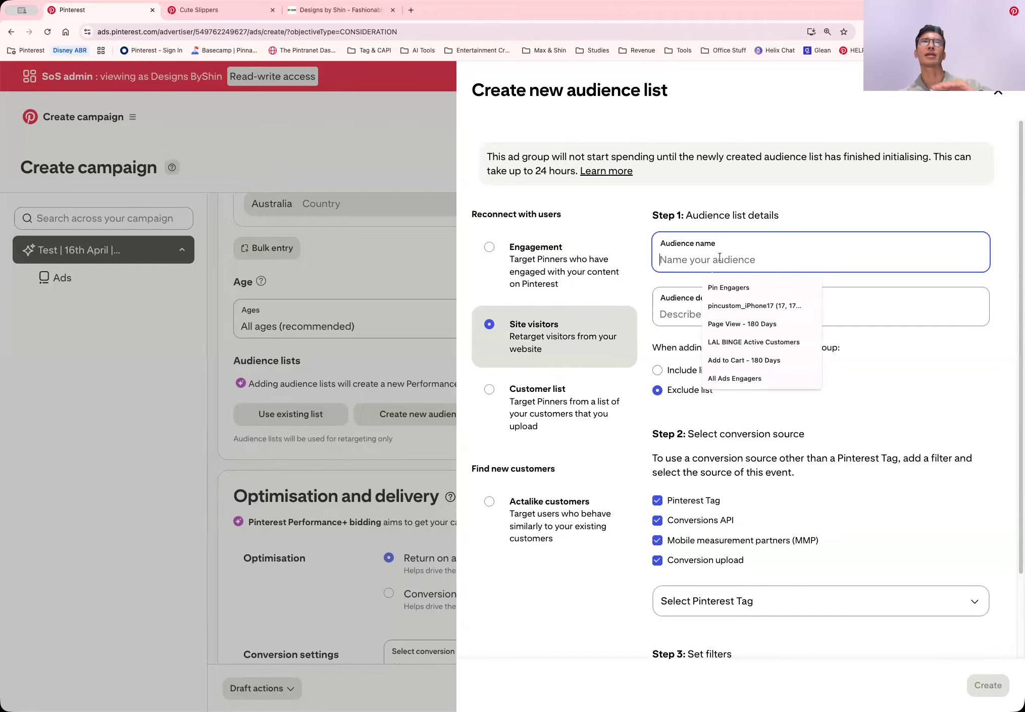
left_click(649, 273)
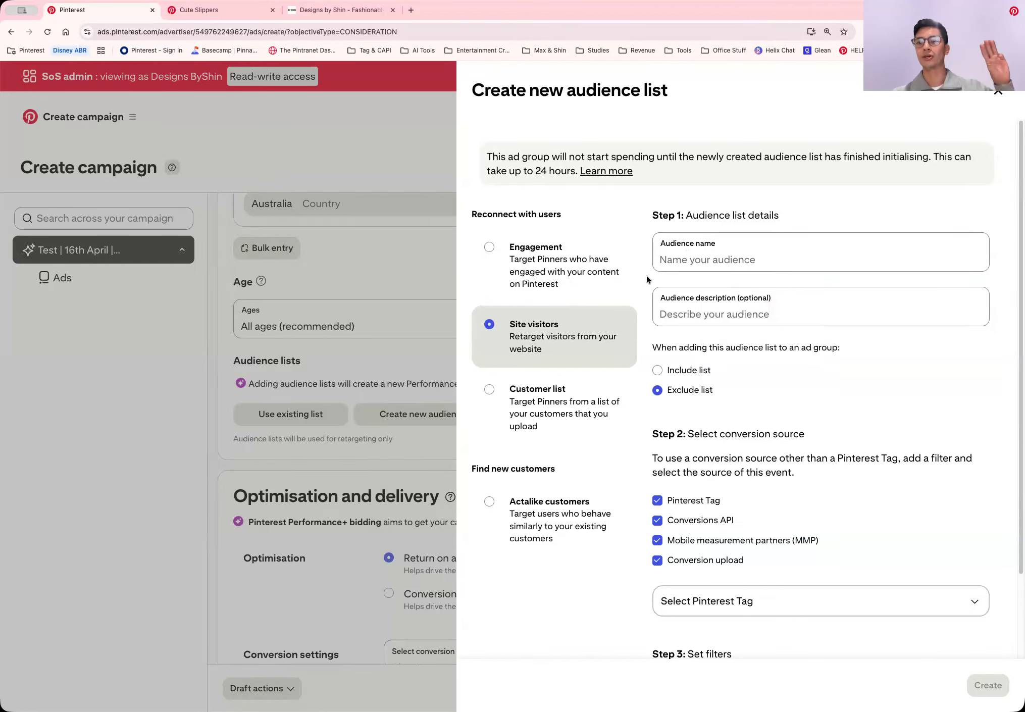
scroll(672, 285, "down", 3)
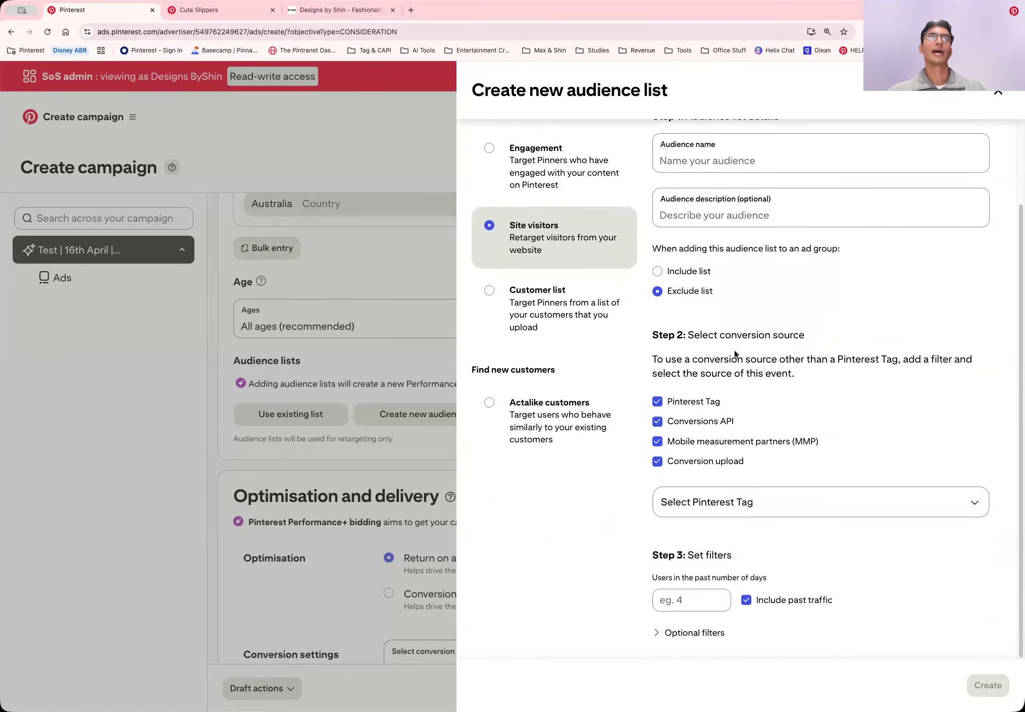
left_click(658, 633)
scroll(753, 527, "down", 2)
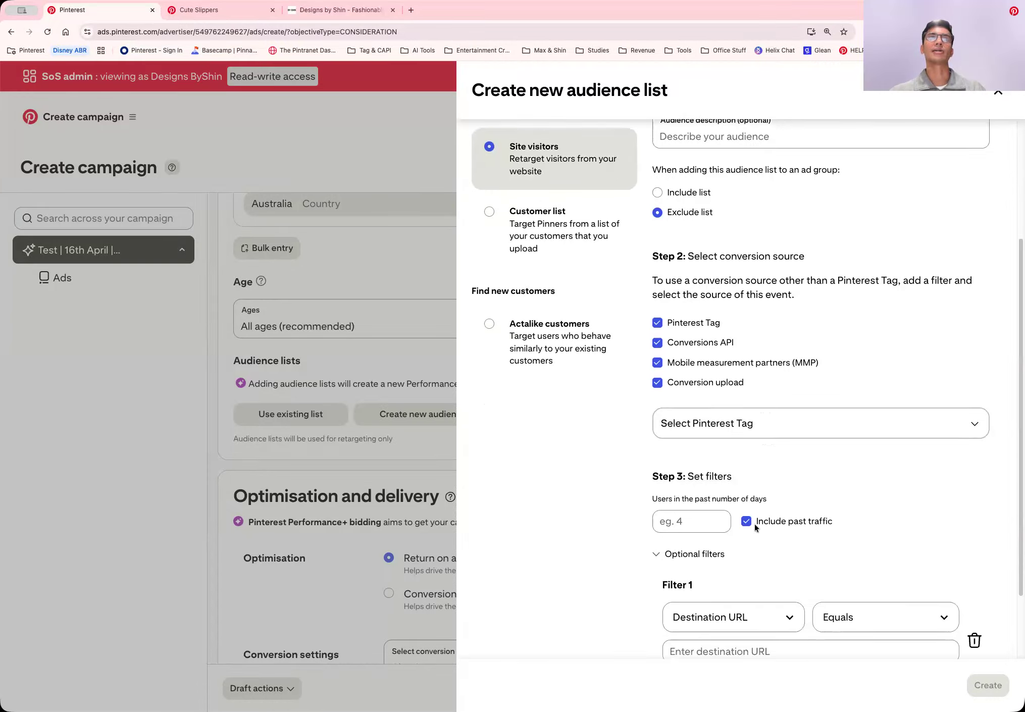
scroll(754, 524, "down", 2)
scroll(725, 462, "up", 1)
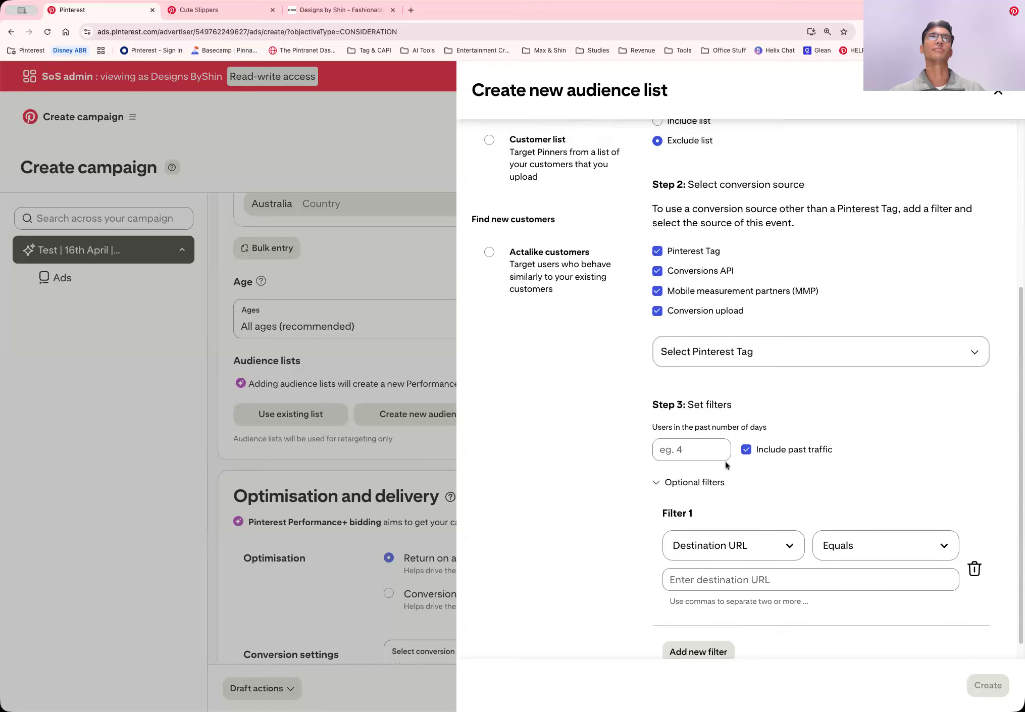
scroll(725, 461, "up", 1)
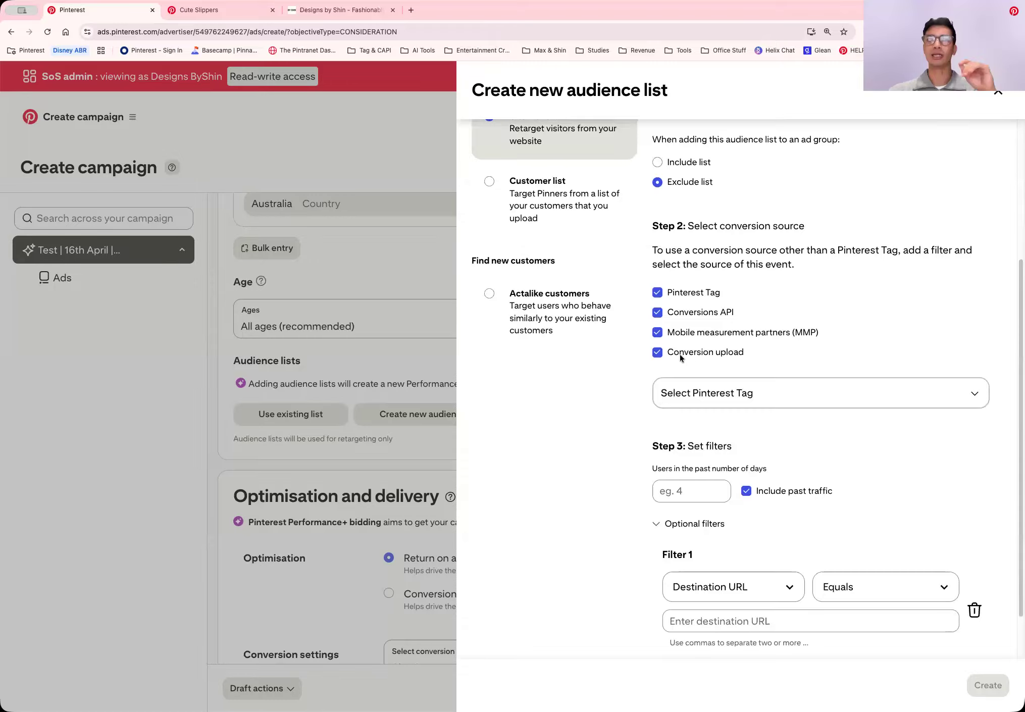
scroll(679, 354, "up", 5)
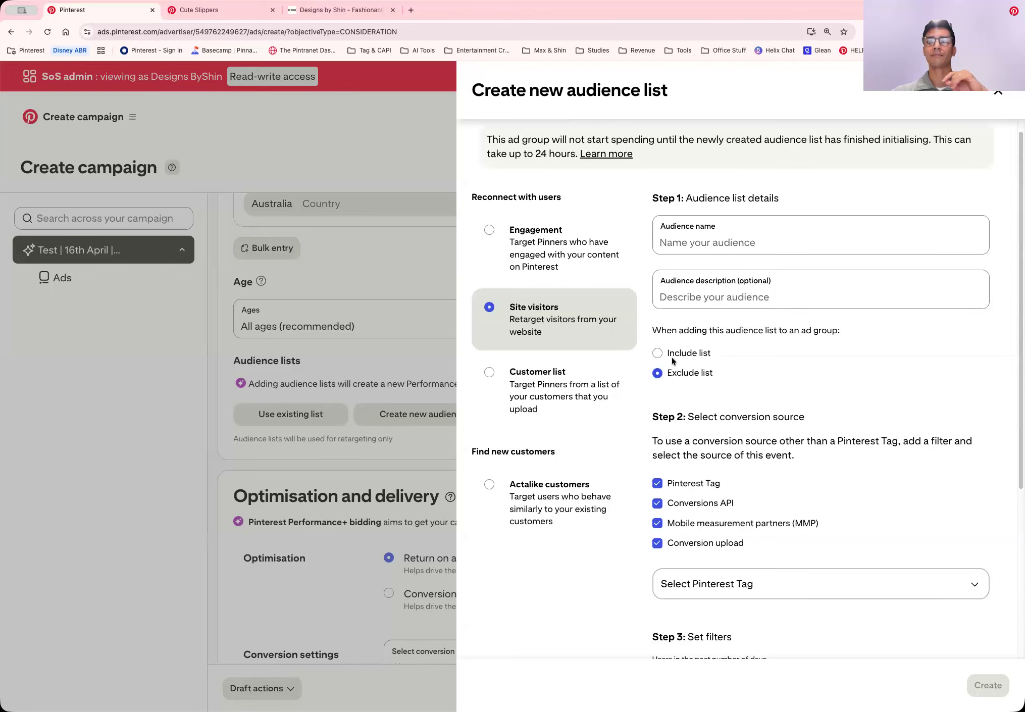
left_click(413, 265)
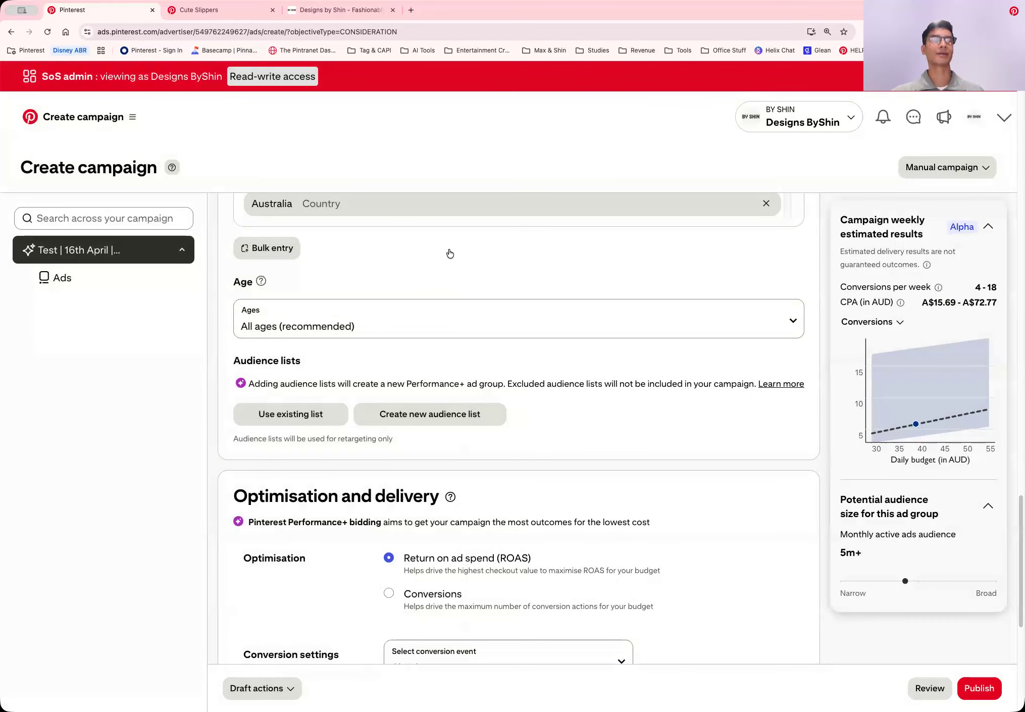
Look through the conversion events available for the ad group's optimisation, leaving Checkout selected
scroll(485, 268, "down", 6)
scroll(539, 288, "up", 2)
scroll(537, 282, "down", 1)
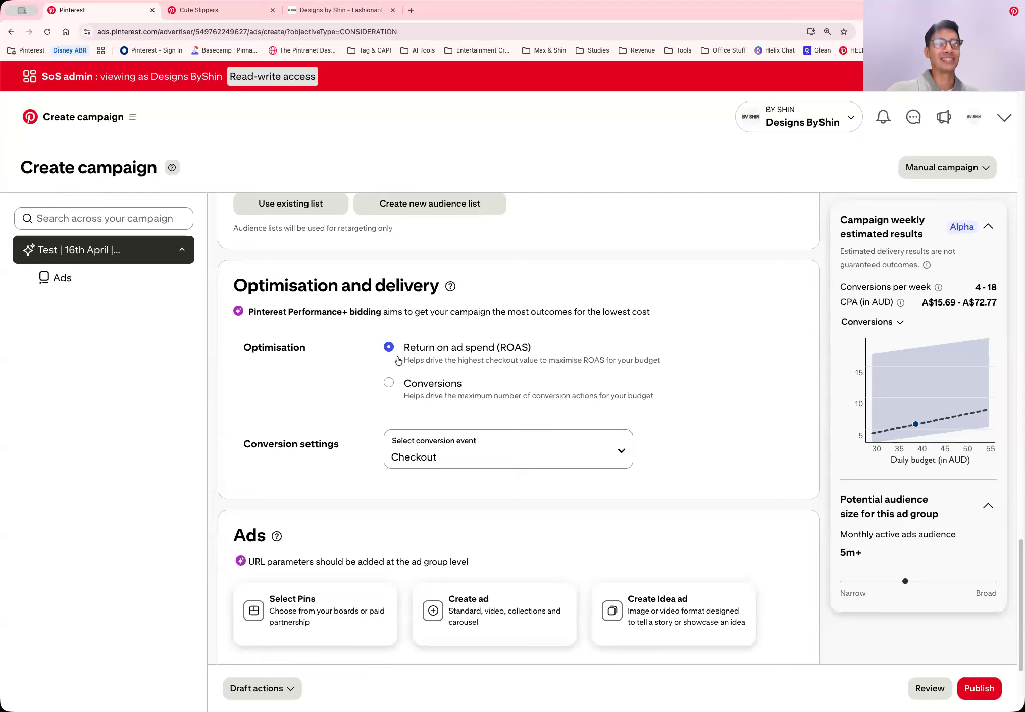
left_click(622, 453)
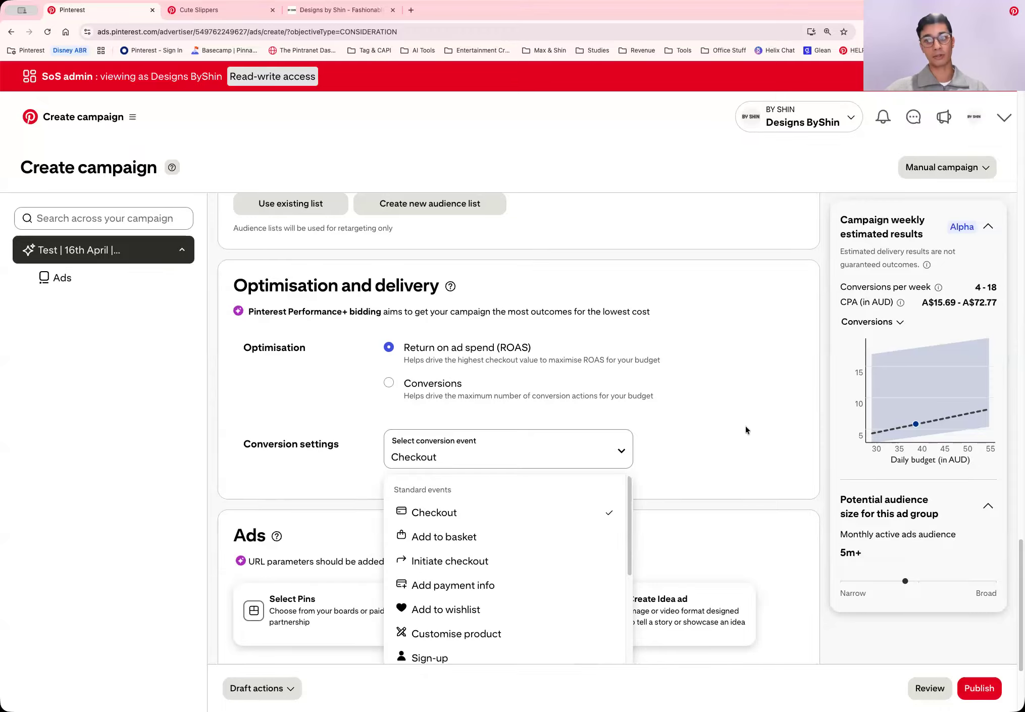
scroll(746, 430, "down", 1)
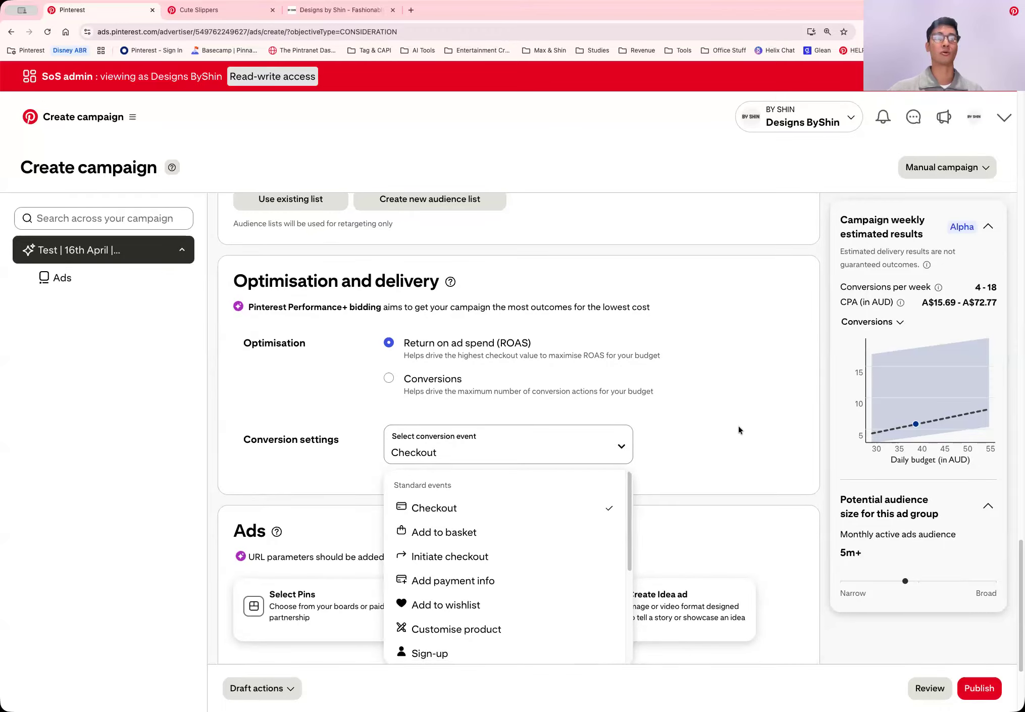
scroll(738, 427, "down", 1)
scroll(567, 512, "down", 3)
scroll(568, 514, "down", 1)
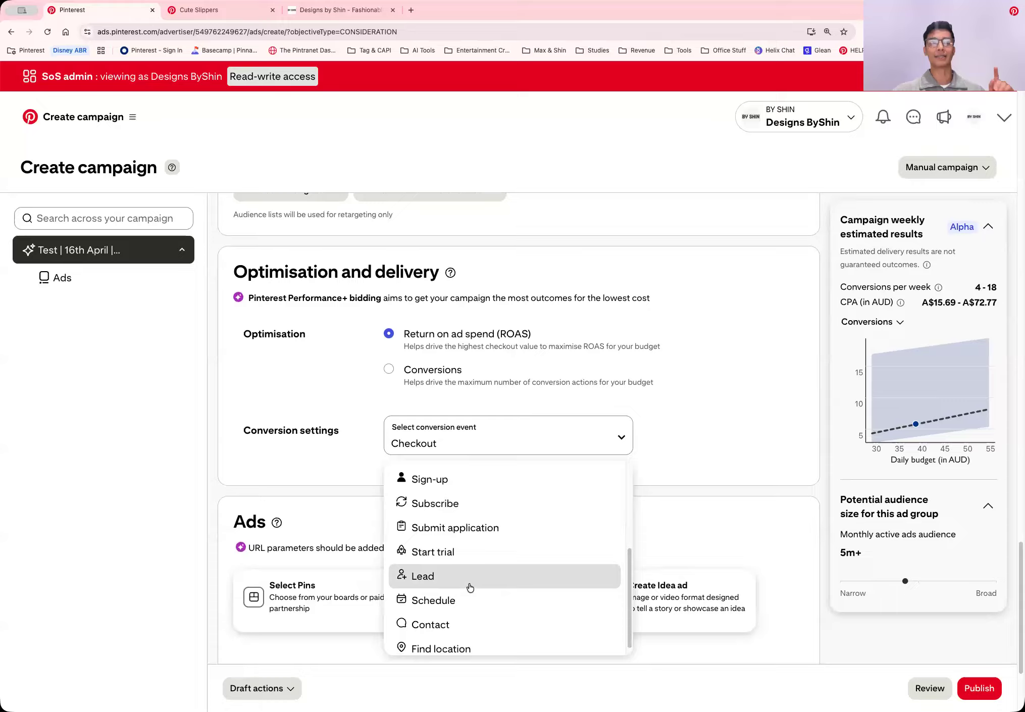
left_click(738, 468)
Start a new ad for the ad group and upload the Matcha Slippers image to its Pin
scroll(728, 439, "down", 3)
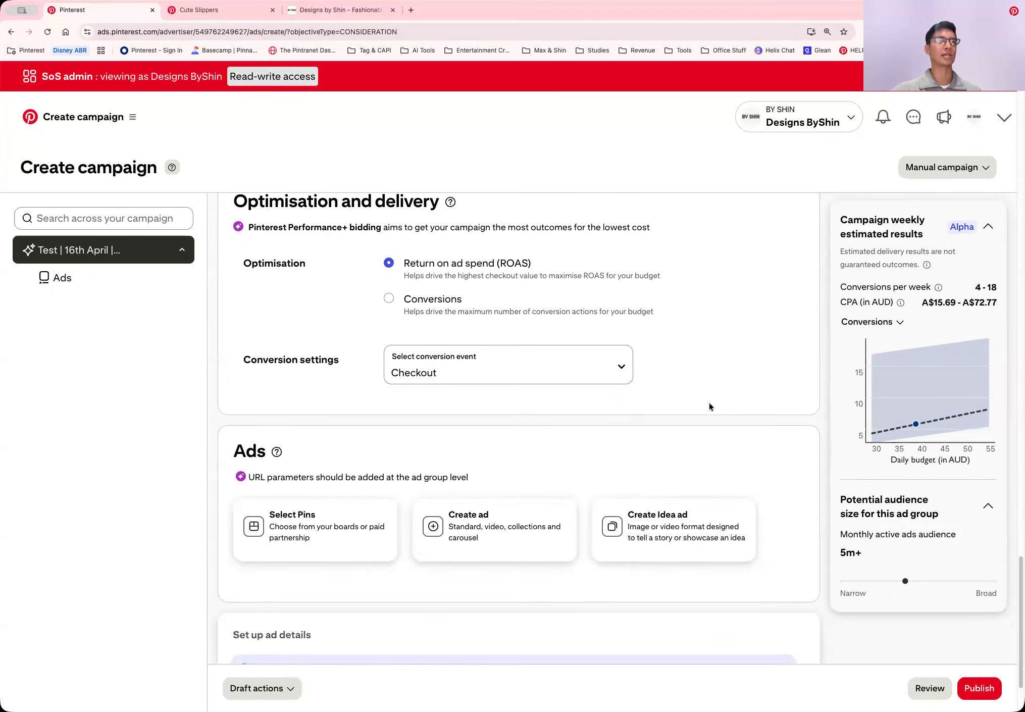
scroll(465, 402, "down", 2)
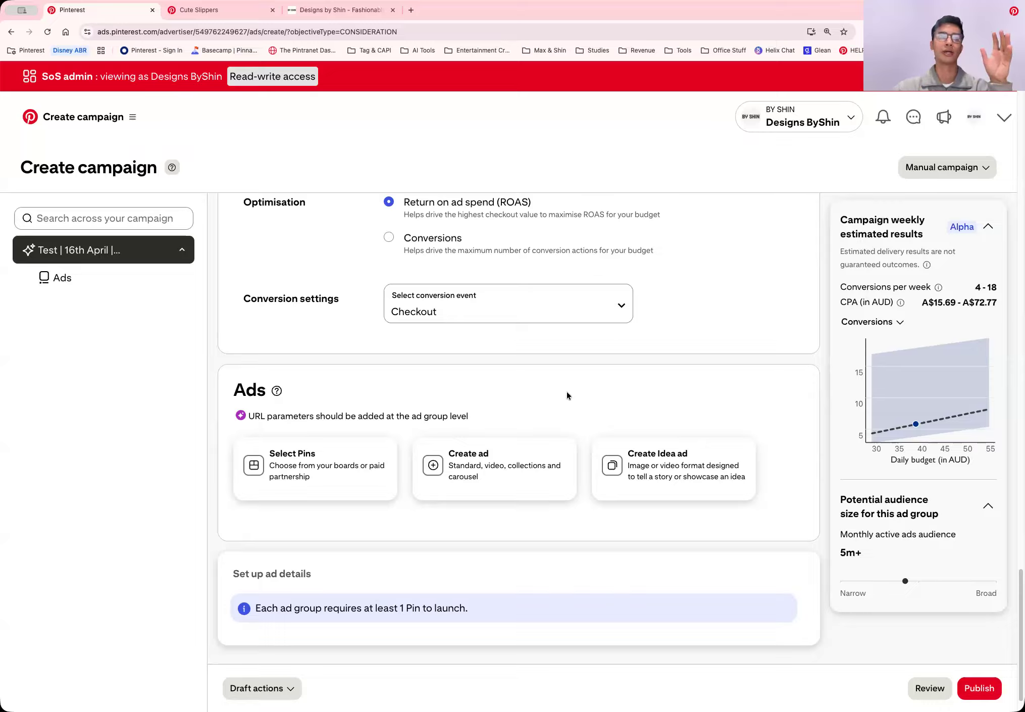
left_click(487, 464)
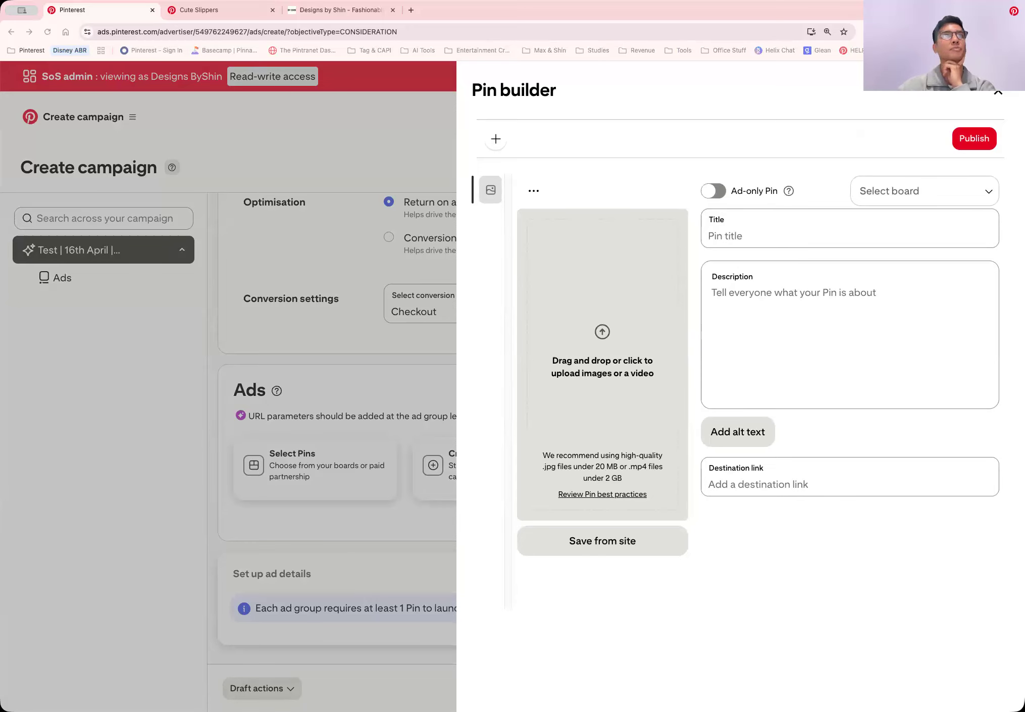
left_click_drag(795, 301, 627, 312)
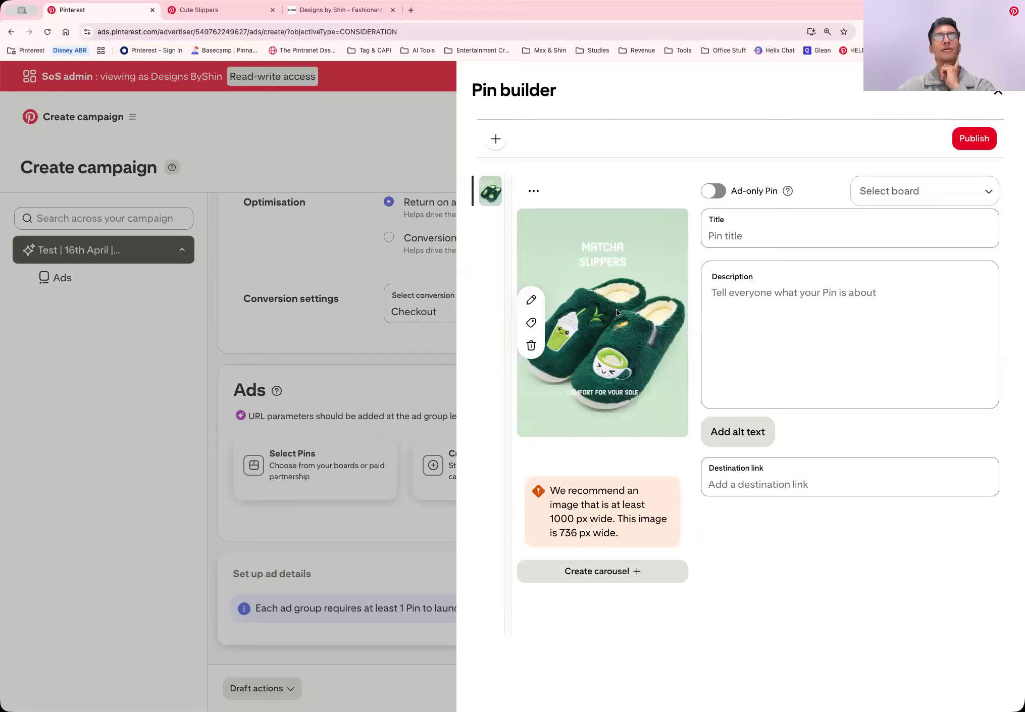
left_click(776, 229)
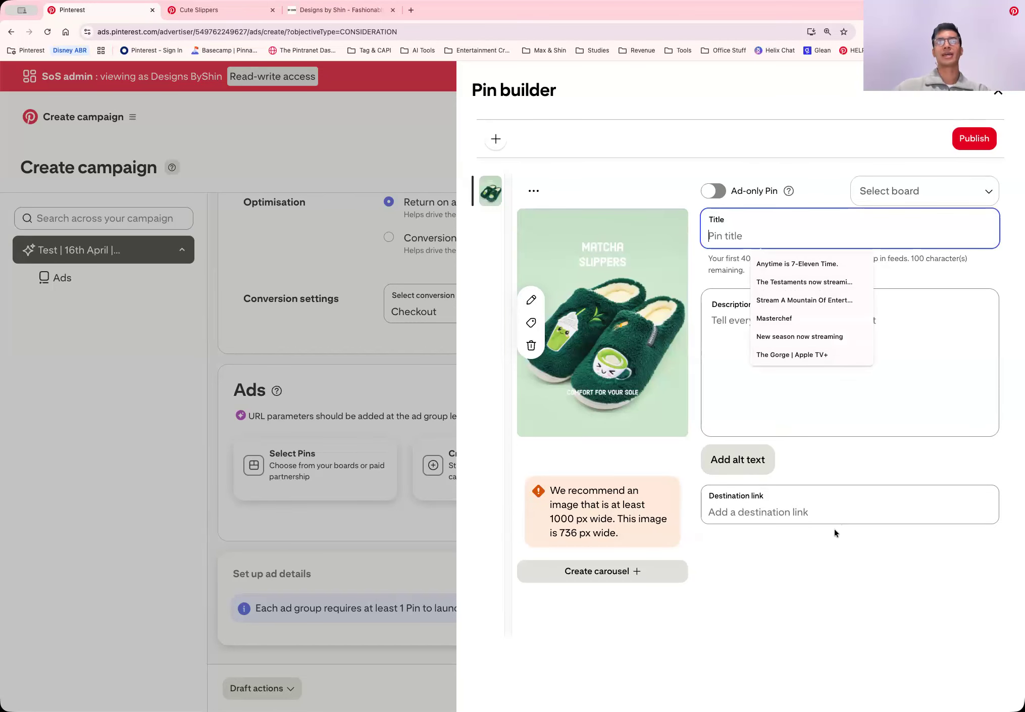
left_click(339, 12)
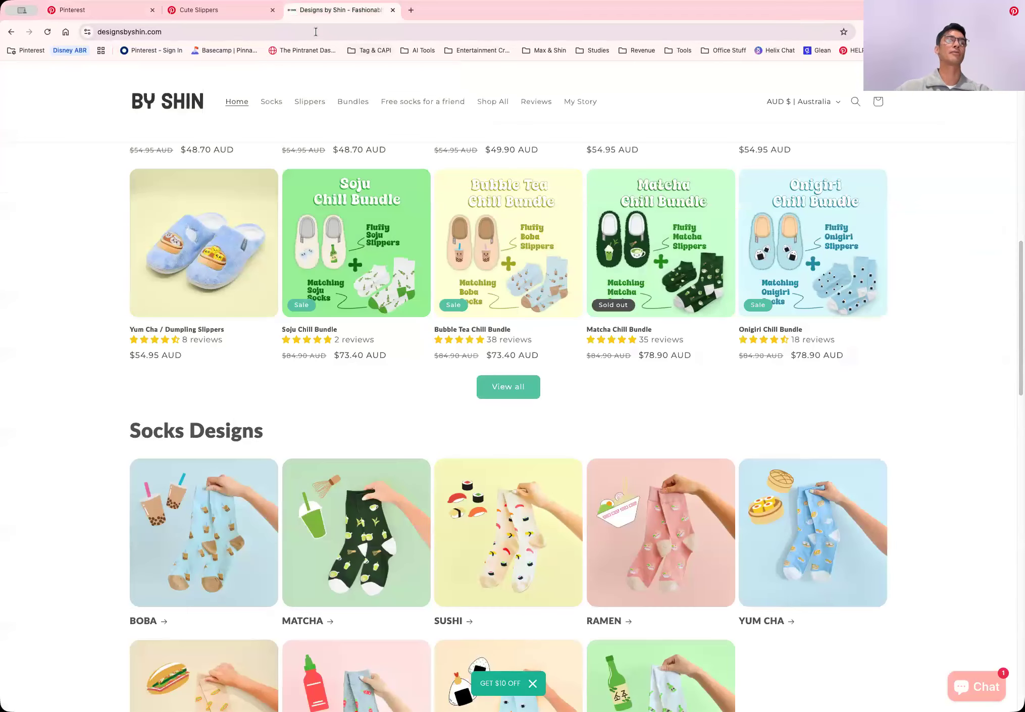
left_click(305, 28)
key("super+c")
left_click(121, 12)
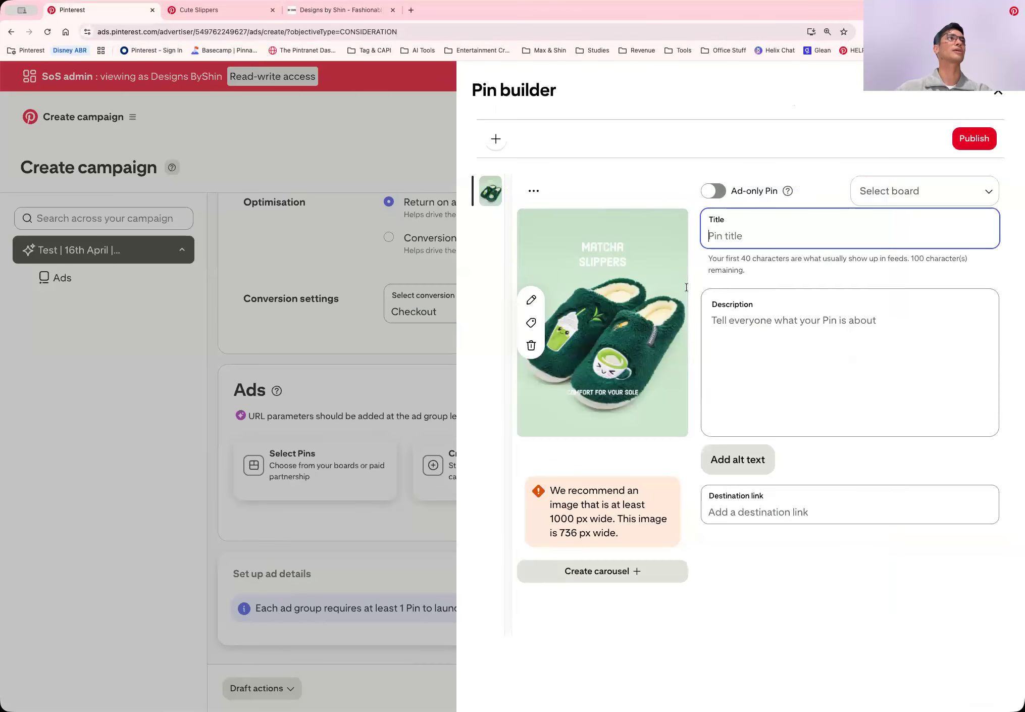
left_click(784, 500)
key("super+v")
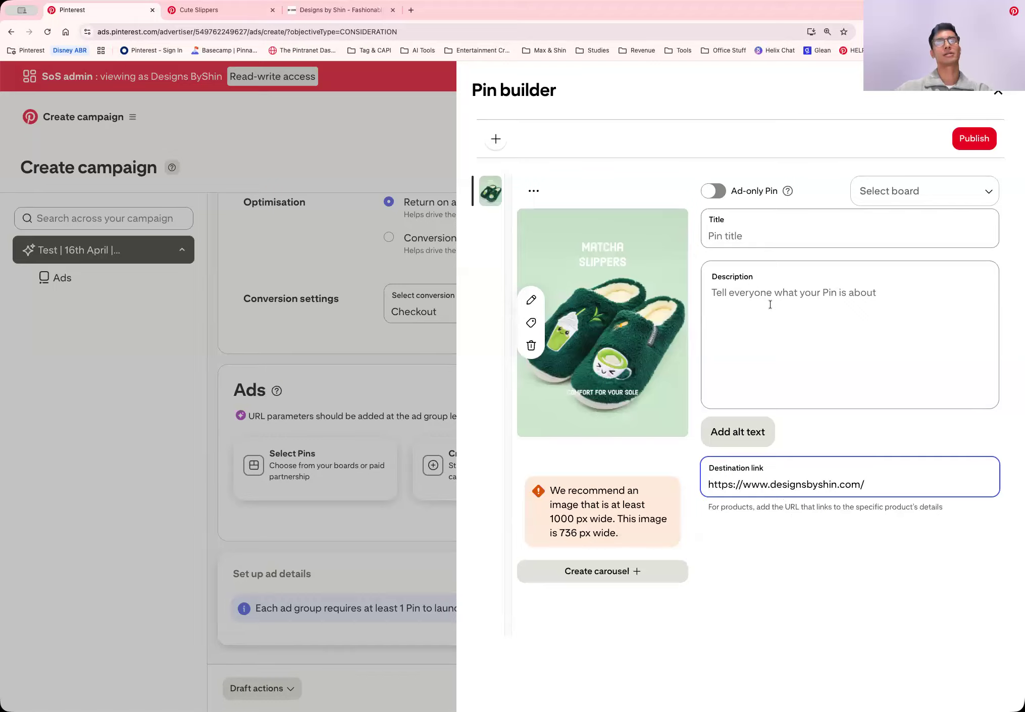
Title the Pin "Matcha Slippers" and try to publish it
left_click(755, 235)
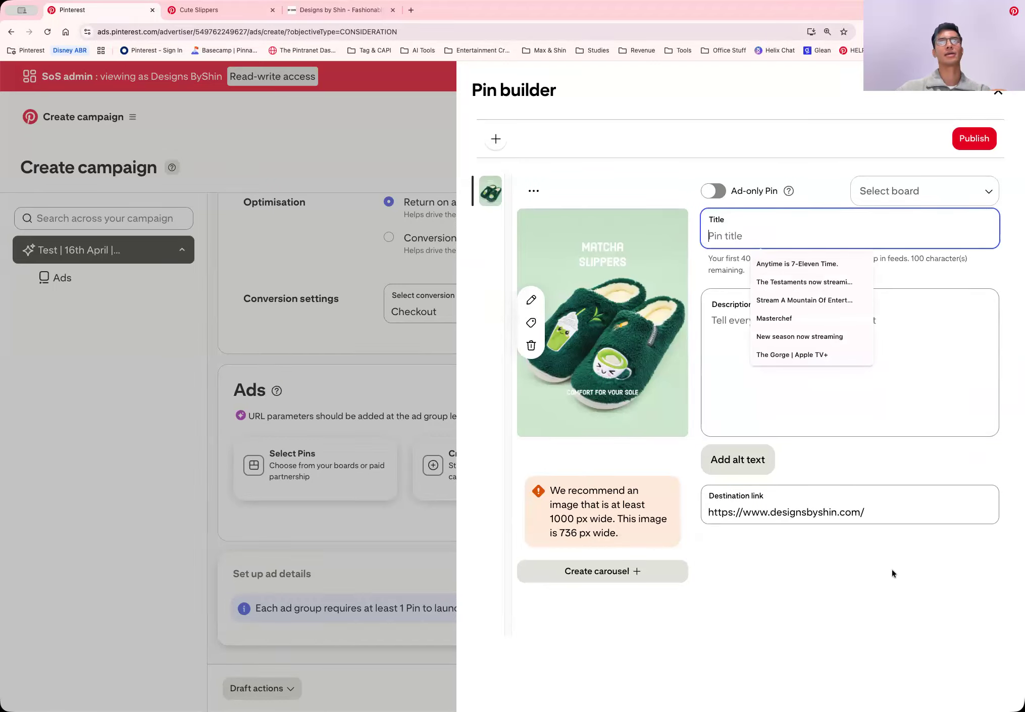
type("Matcha")
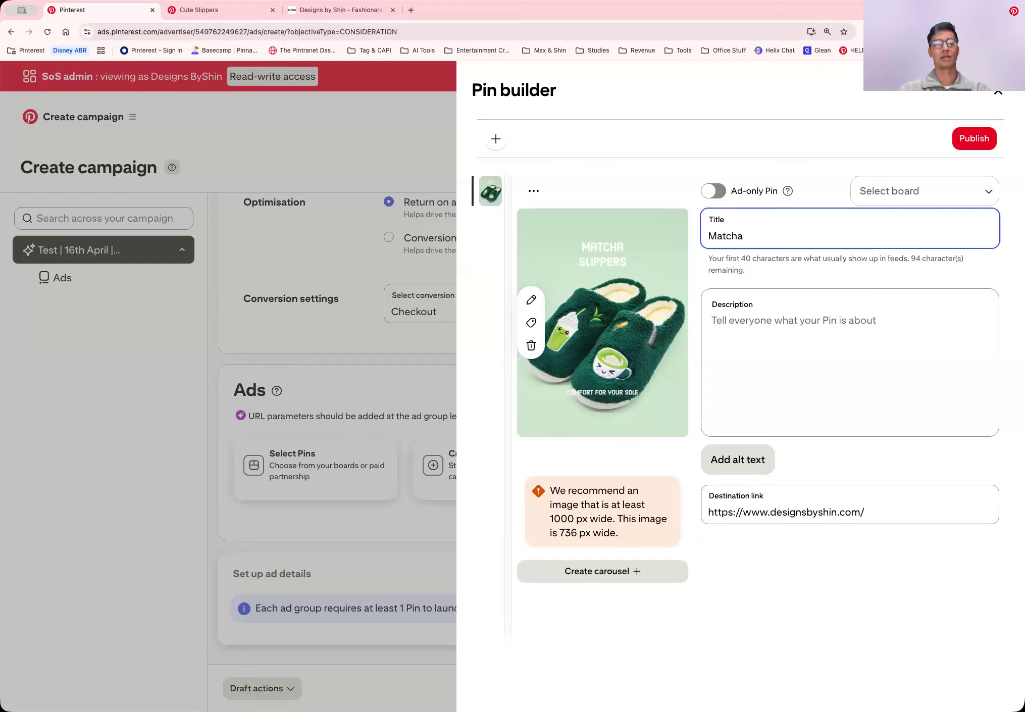
type(" Slippers")
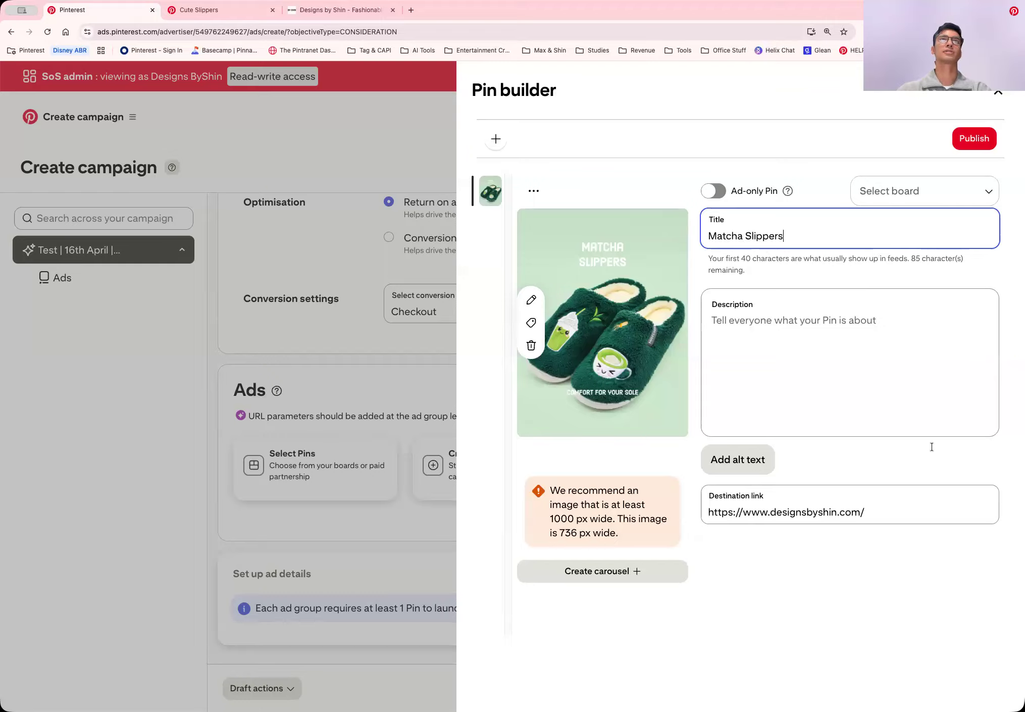
left_click(831, 162)
left_click(974, 138)
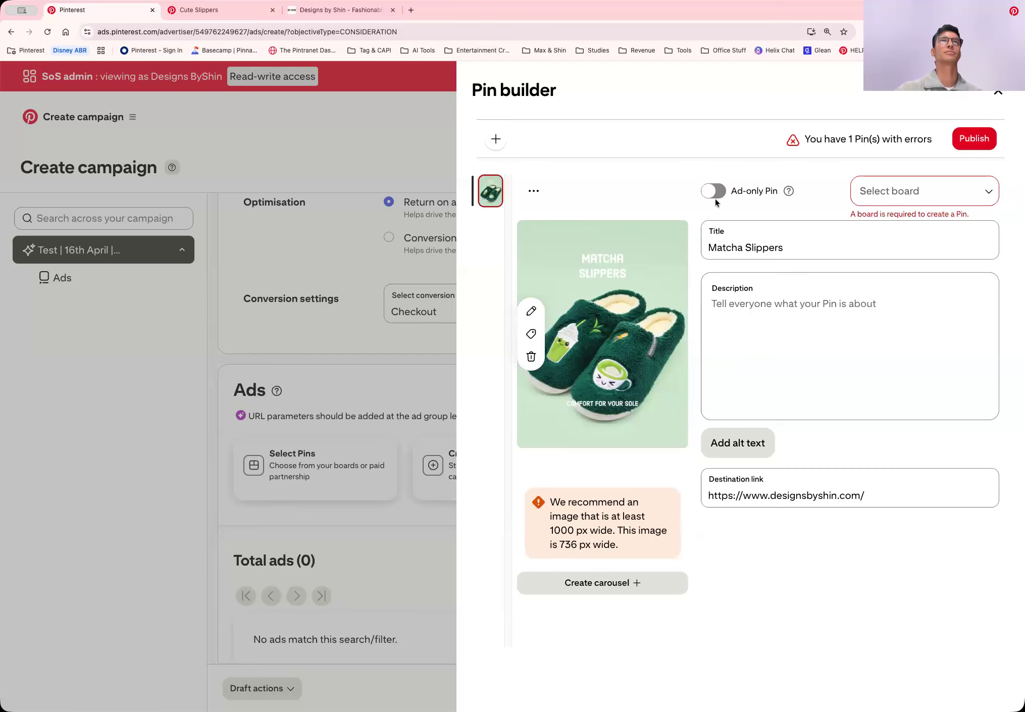
Assign the Pin to the Cute Slippers board and publish it
left_click(900, 202)
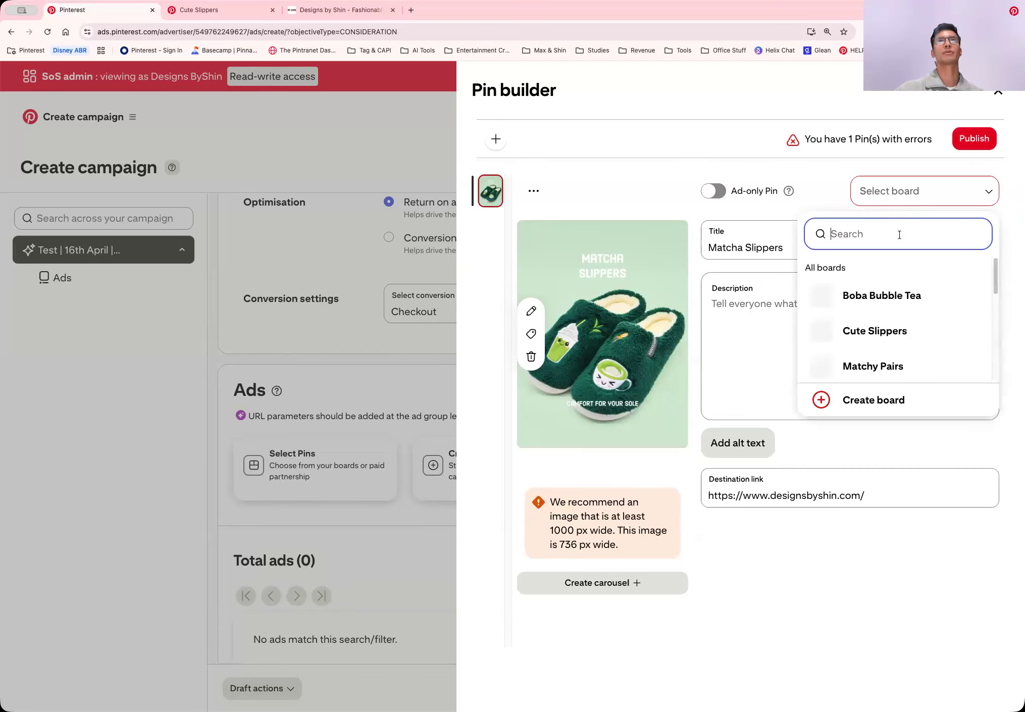
scroll(904, 309, "down", 1)
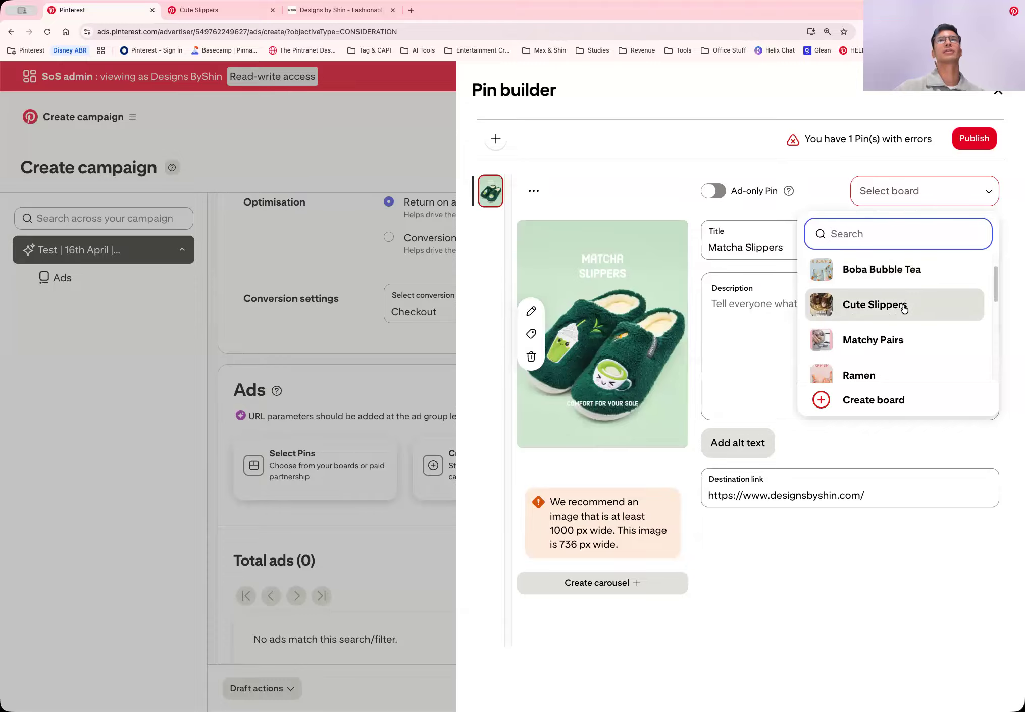
left_click(900, 305)
left_click(956, 140)
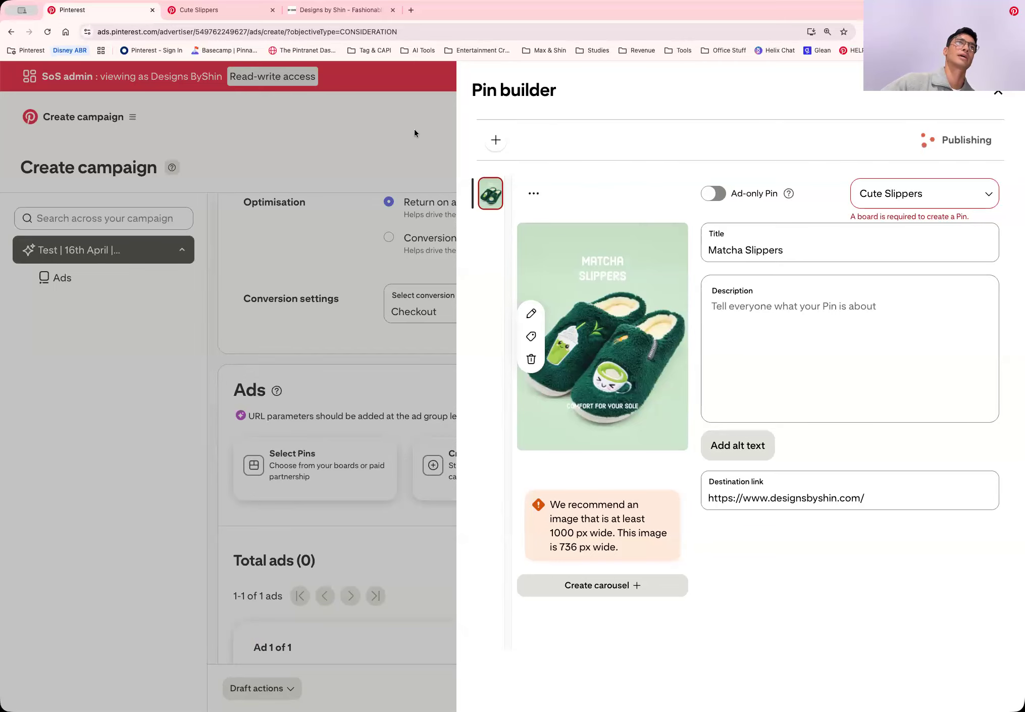
scroll(703, 194, "down", 2)
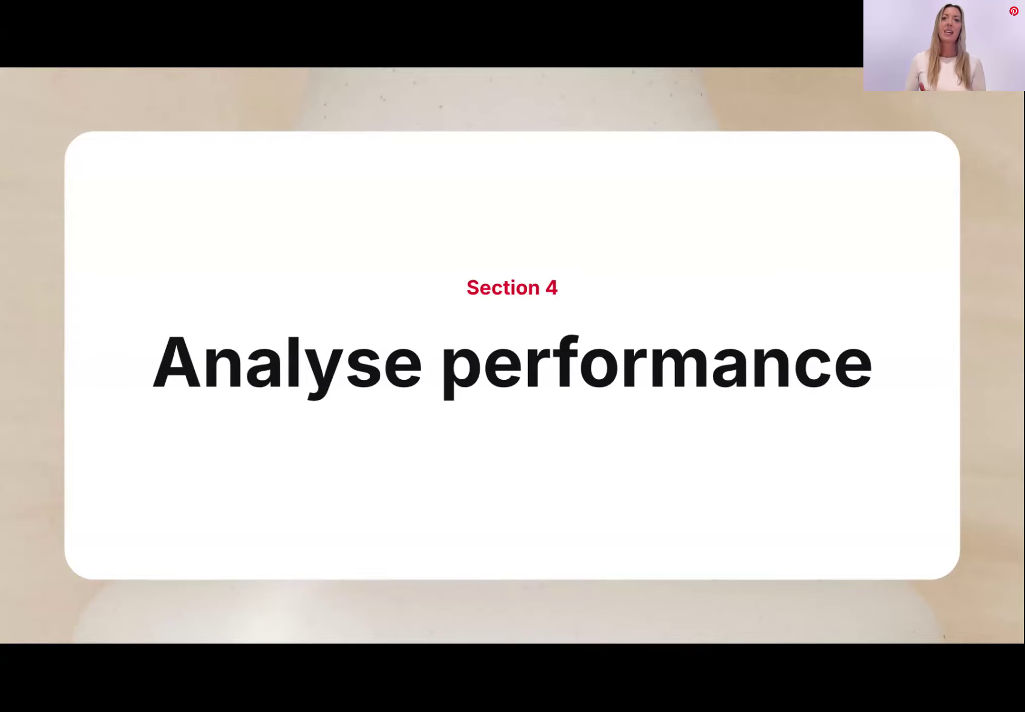
key("Right")
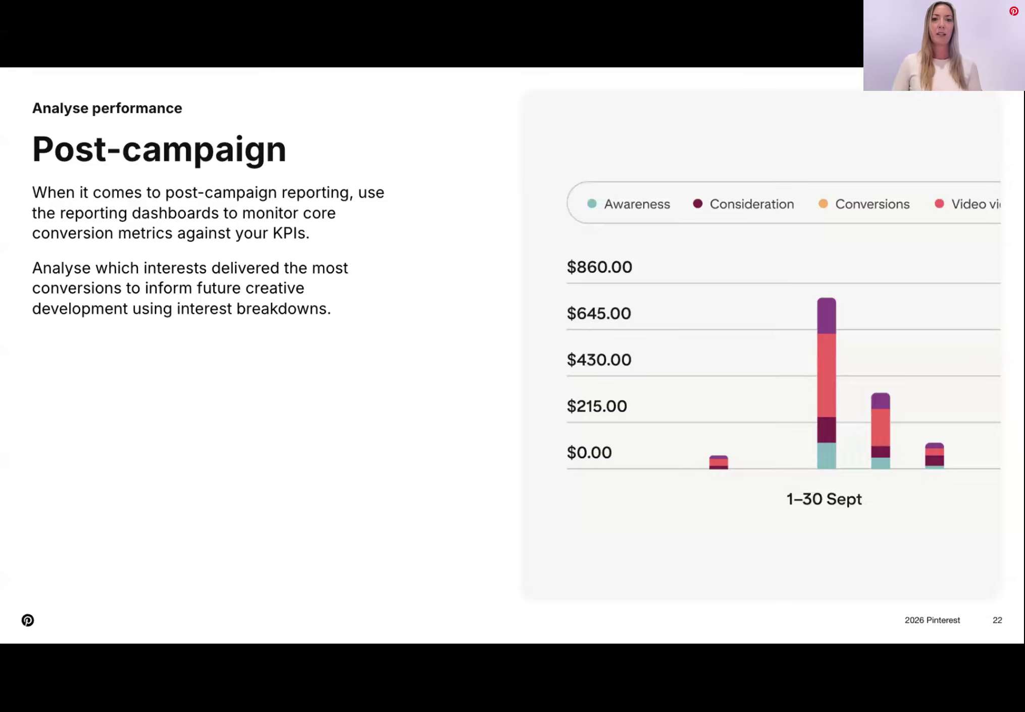
key("Right")
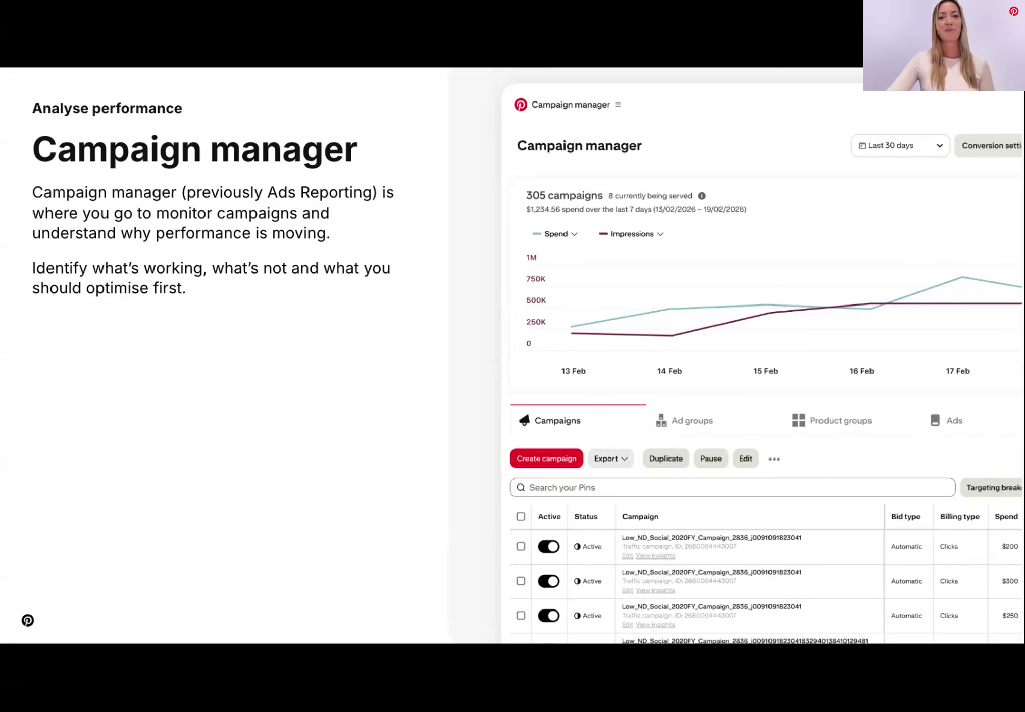
key("Right")
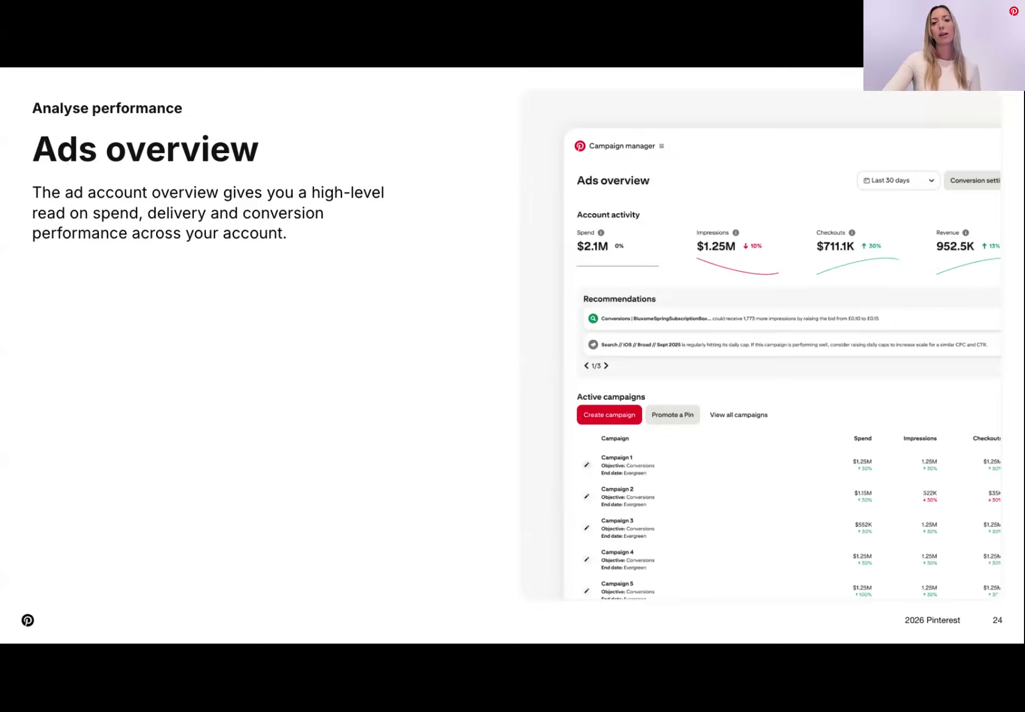
key("Right")
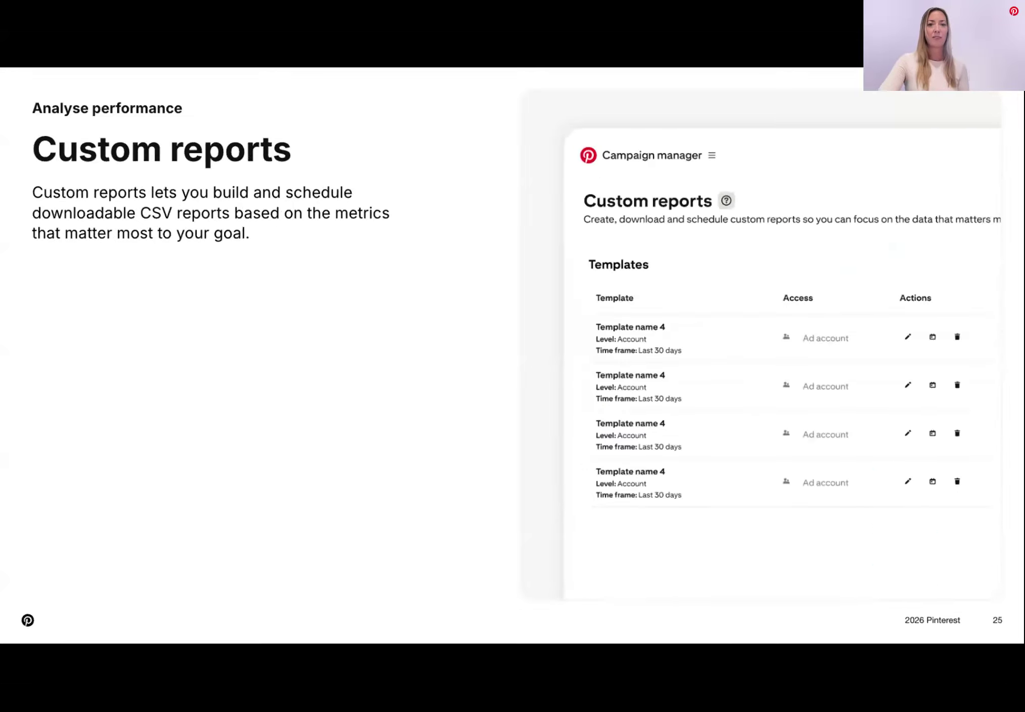